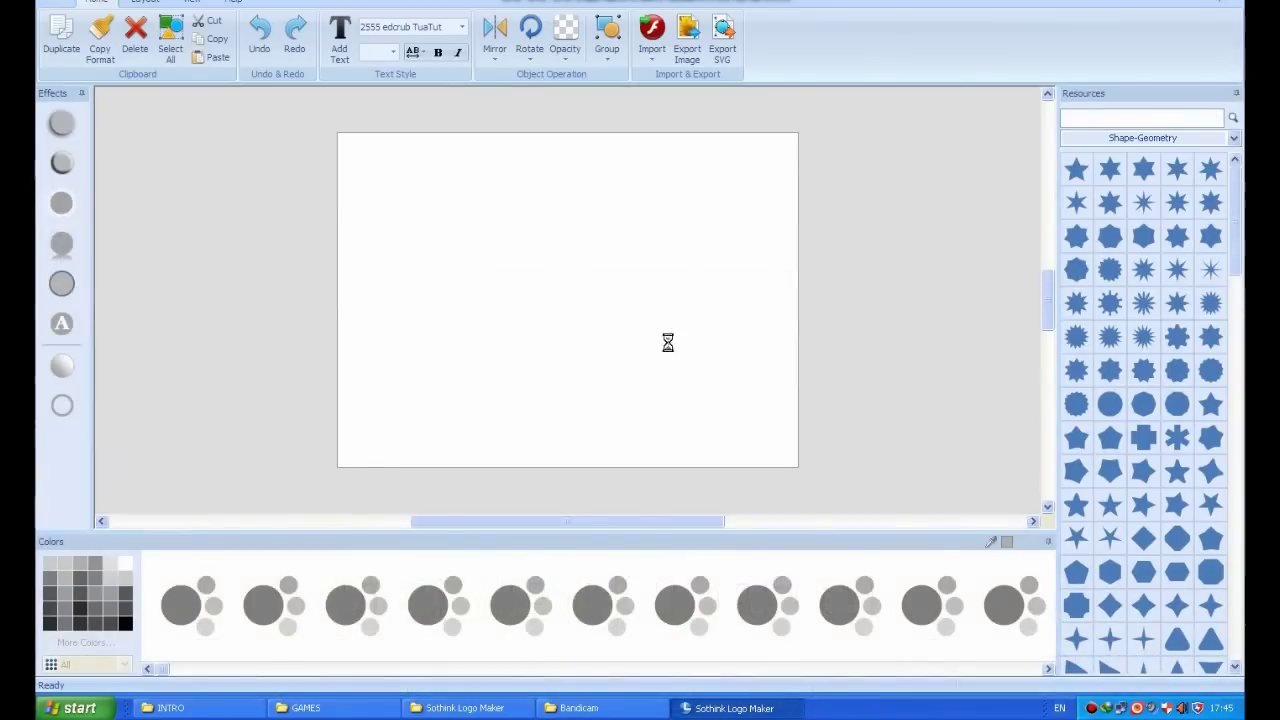
Look through the Business logo templates and close the template window without choosing one.
{"action": "scroll", "coordinate": [761, 241], "scroll_direction": "down", "scroll_amount": 3}
{"action": "scroll", "coordinate": [761, 241], "scroll_direction": "down", "scroll_amount": 3}
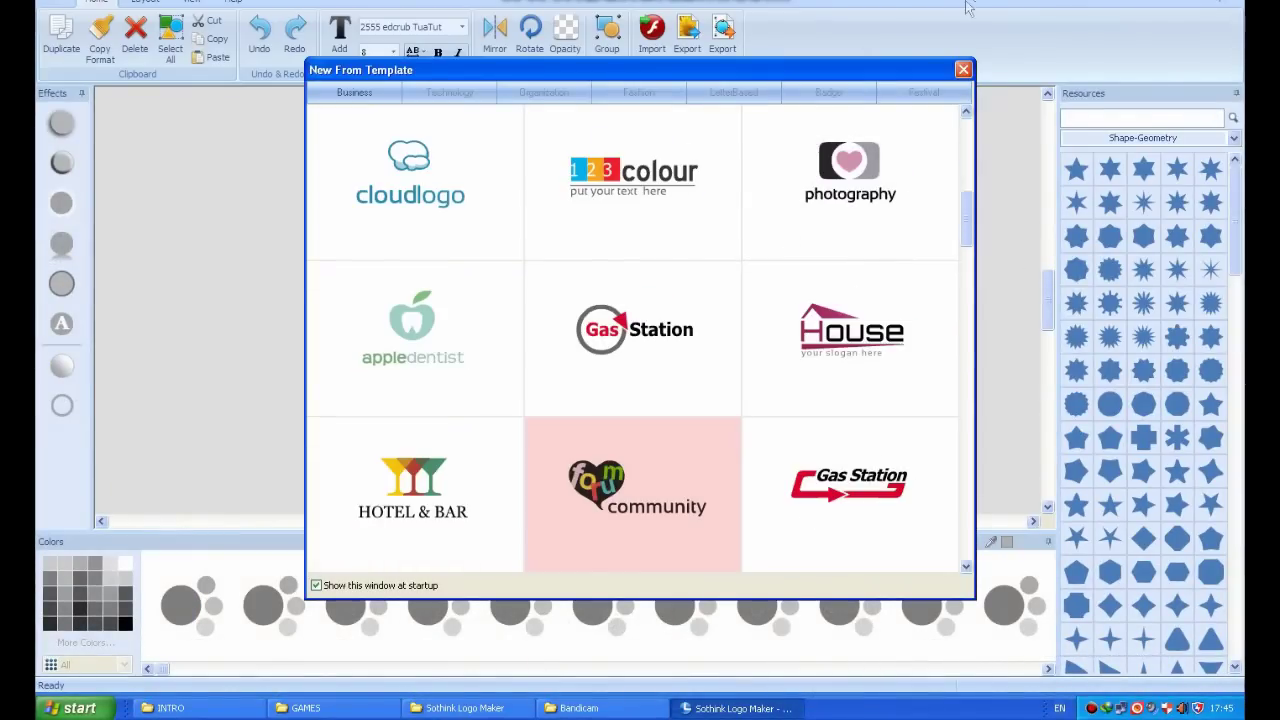
{"action": "left_click", "coordinate": [963, 69]}
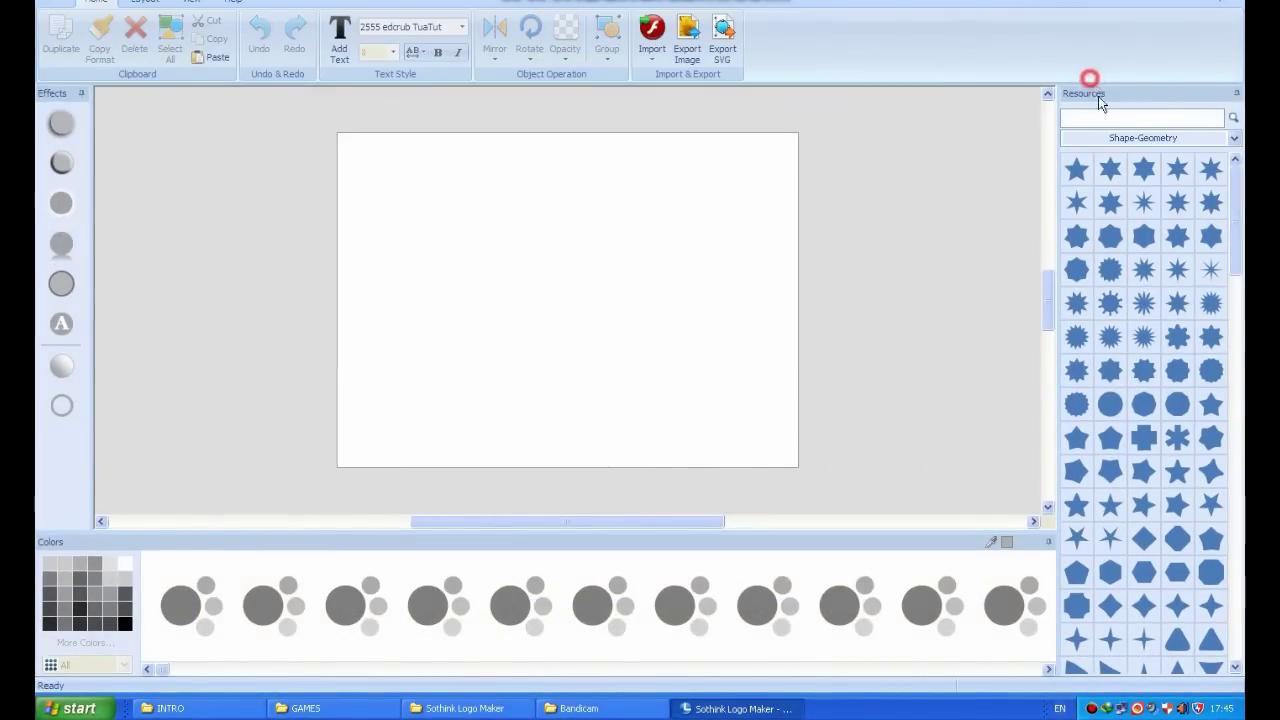
Browse the Furniture and Attorney&Finance resource categories, and search the resources for "money".
{"action": "left_click", "coordinate": [1174, 144]}
{"action": "left_click", "coordinate": [1236, 141]}
{"action": "left_click", "coordinate": [1236, 141]}
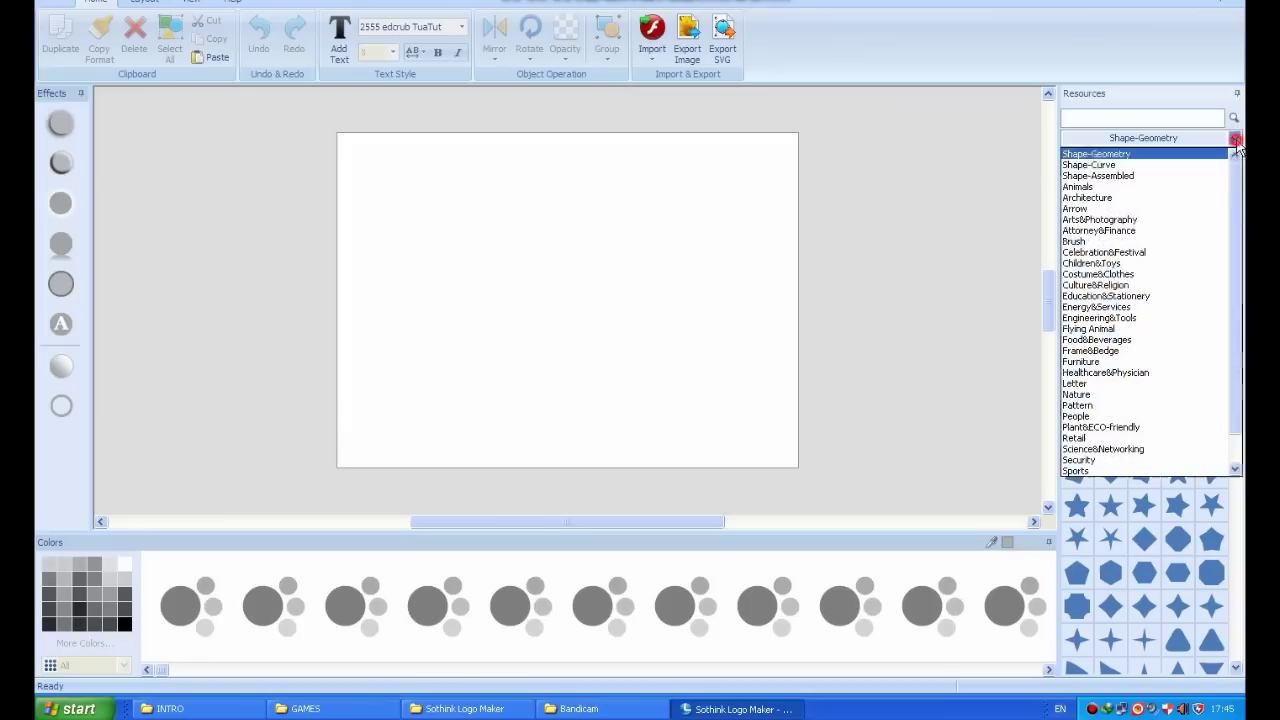
{"action": "left_click", "coordinate": [1095, 362]}
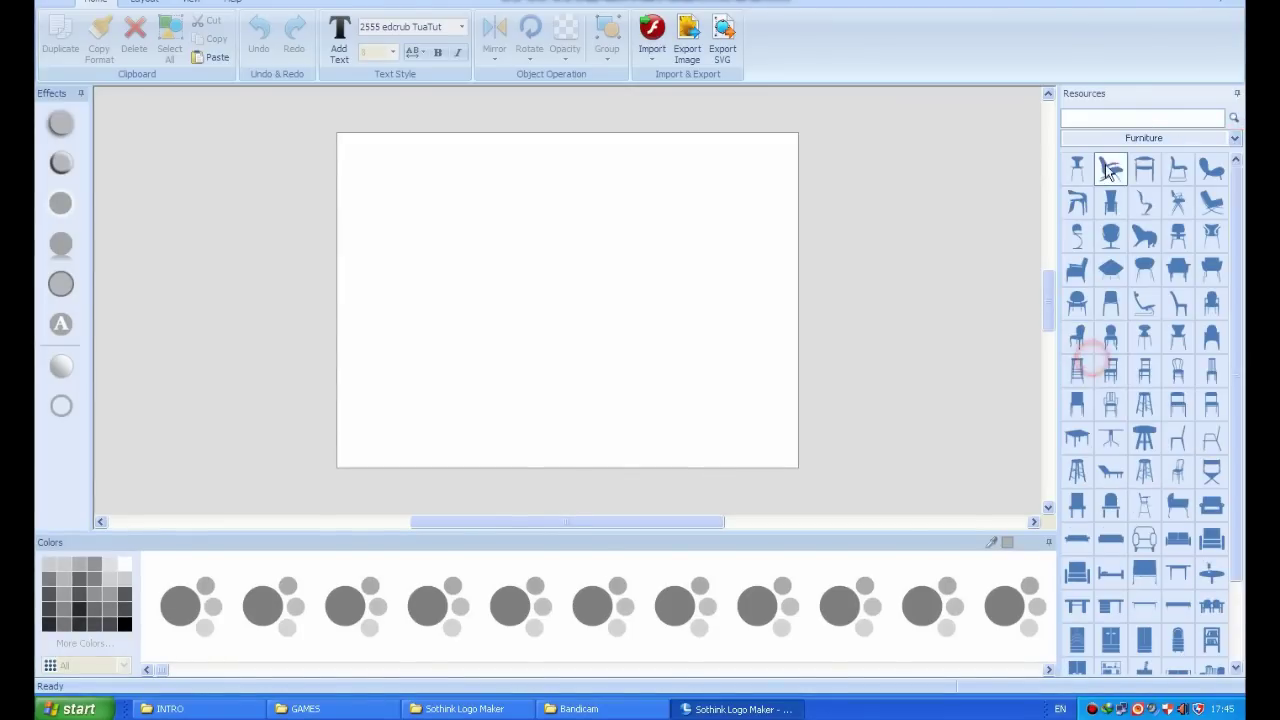
{"action": "left_click", "coordinate": [1150, 138]}
{"action": "left_click", "coordinate": [1115, 155]}
{"action": "scroll", "coordinate": [1197, 337], "scroll_direction": "down", "scroll_amount": 6}
{"action": "scroll", "coordinate": [1196, 337], "scroll_direction": "up", "scroll_amount": 2}
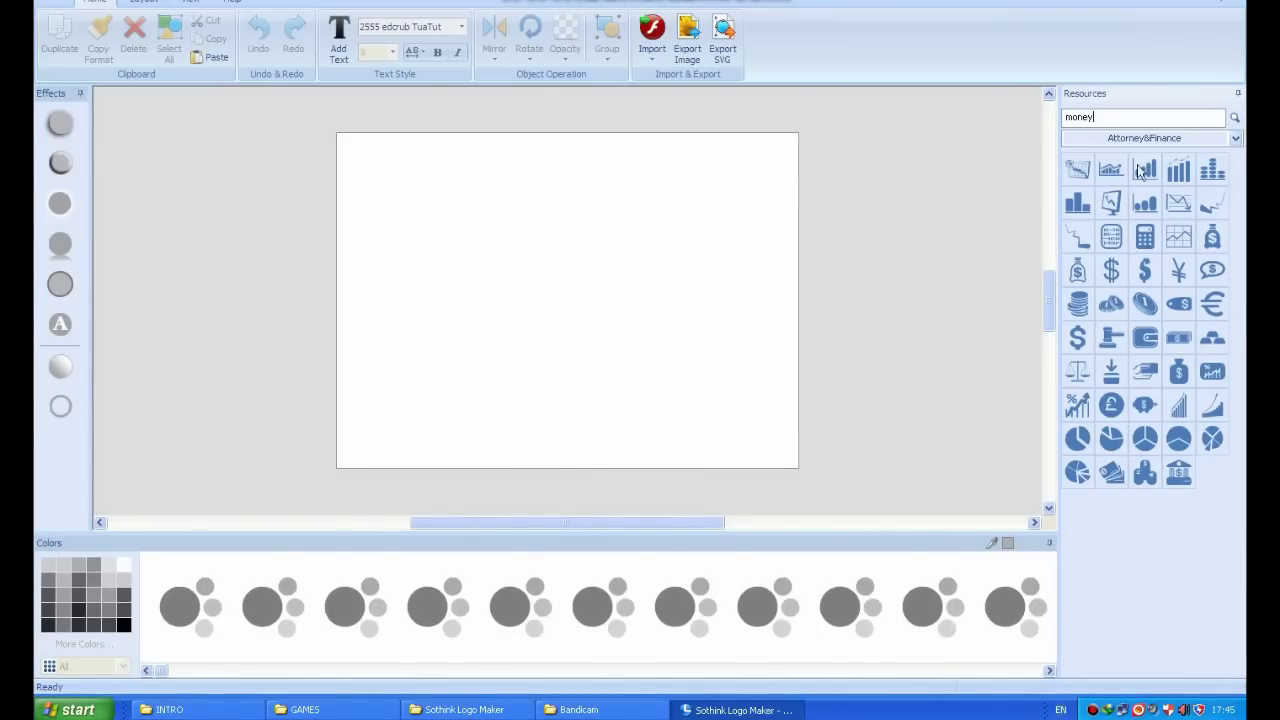
{"action": "key", "text": "Return"}
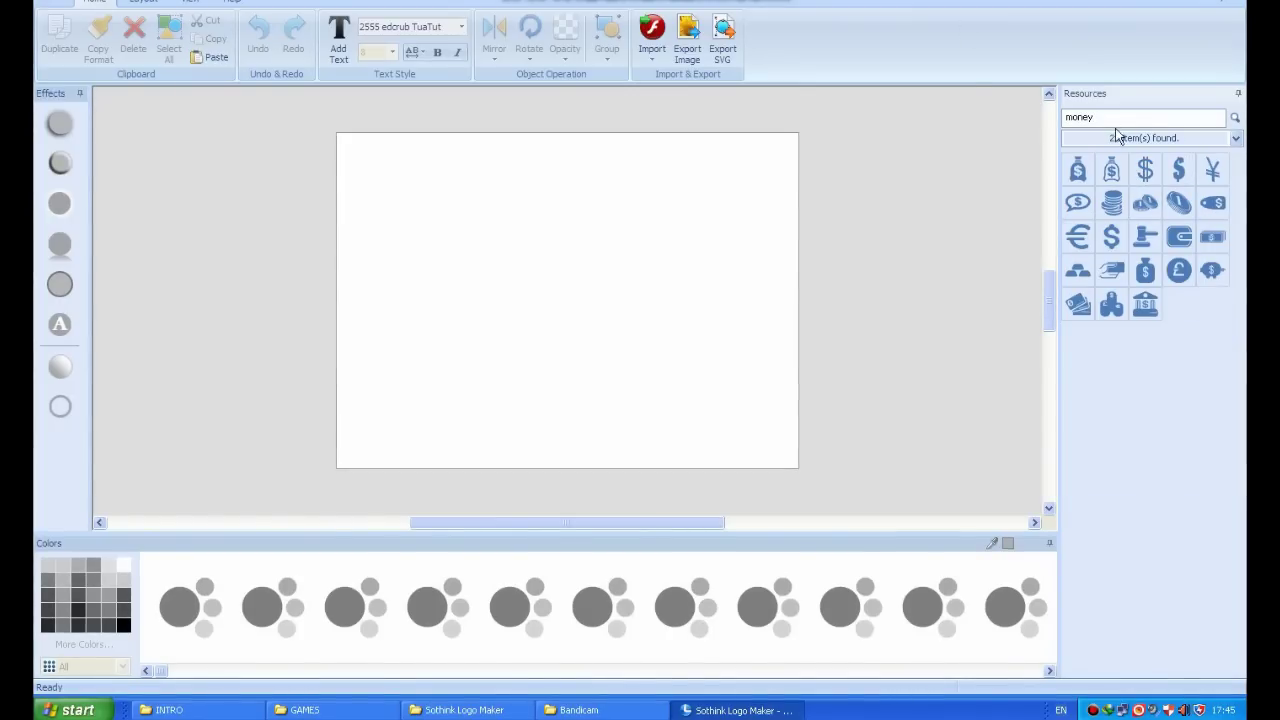
{"action": "left_click_drag", "start_coordinate": [1104, 118], "coordinate": [1084, 123]}
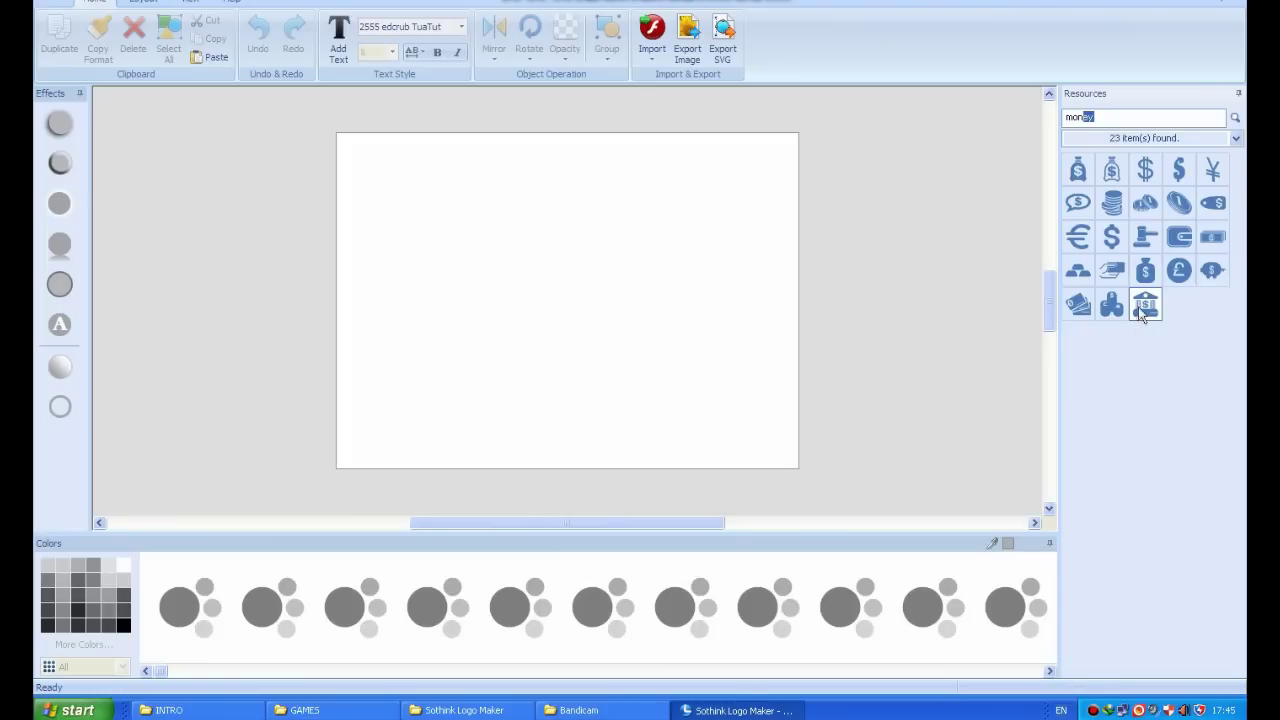
Place the coiled snake shape from the Animals resource category in the middle of the blank page.
{"action": "left_click", "coordinate": [1125, 137]}
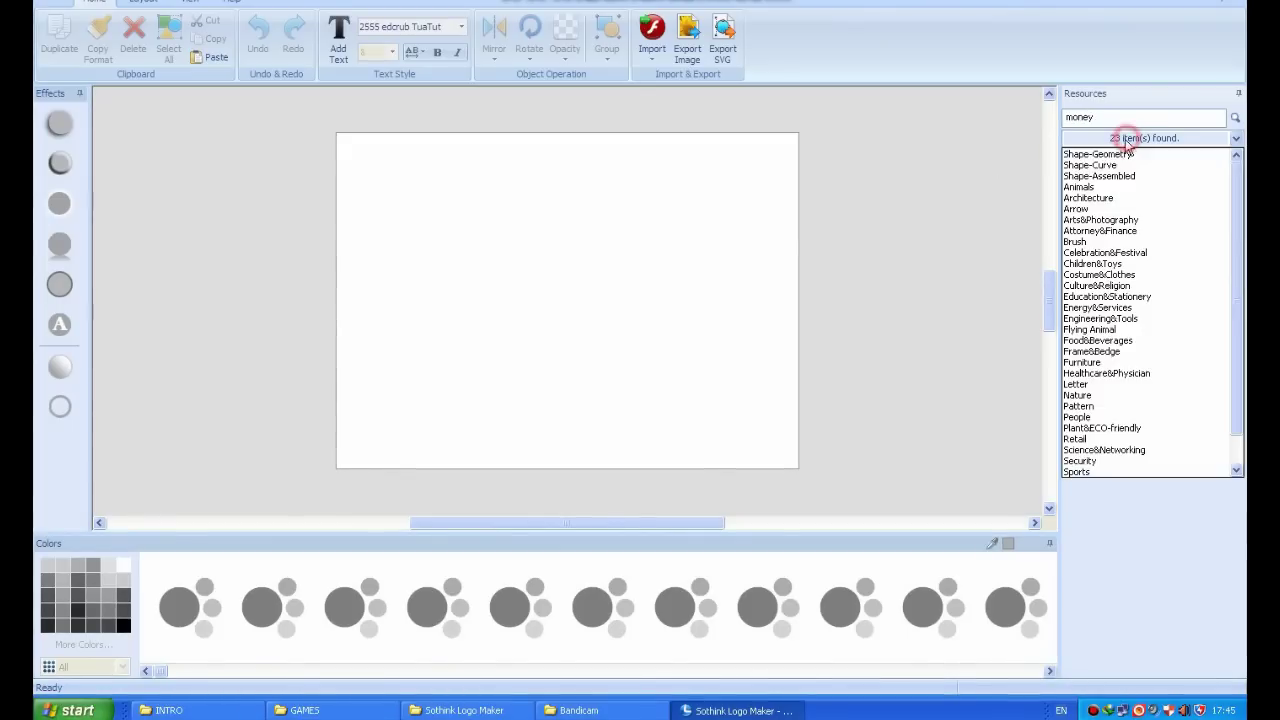
{"action": "left_click", "coordinate": [1090, 187]}
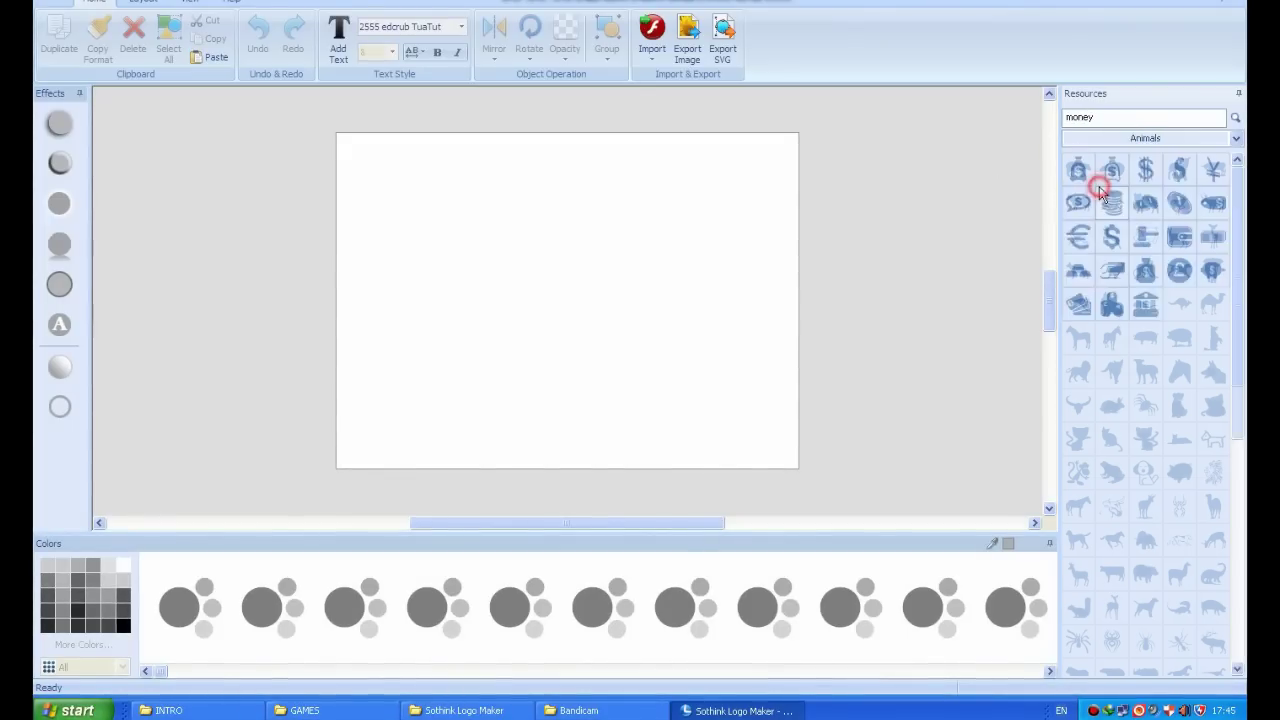
{"action": "left_click_drag", "start_coordinate": [1238, 338], "coordinate": [1240, 570]}
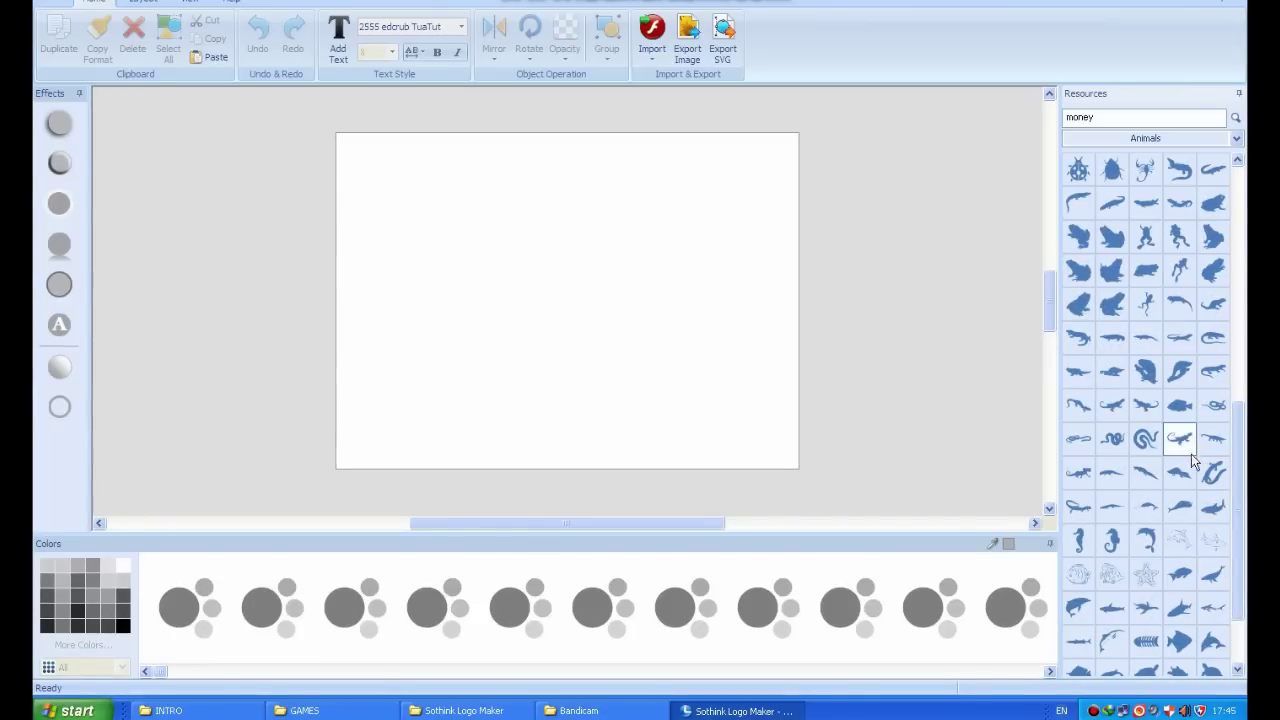
{"action": "left_click_drag", "start_coordinate": [1146, 438], "coordinate": [570, 303]}
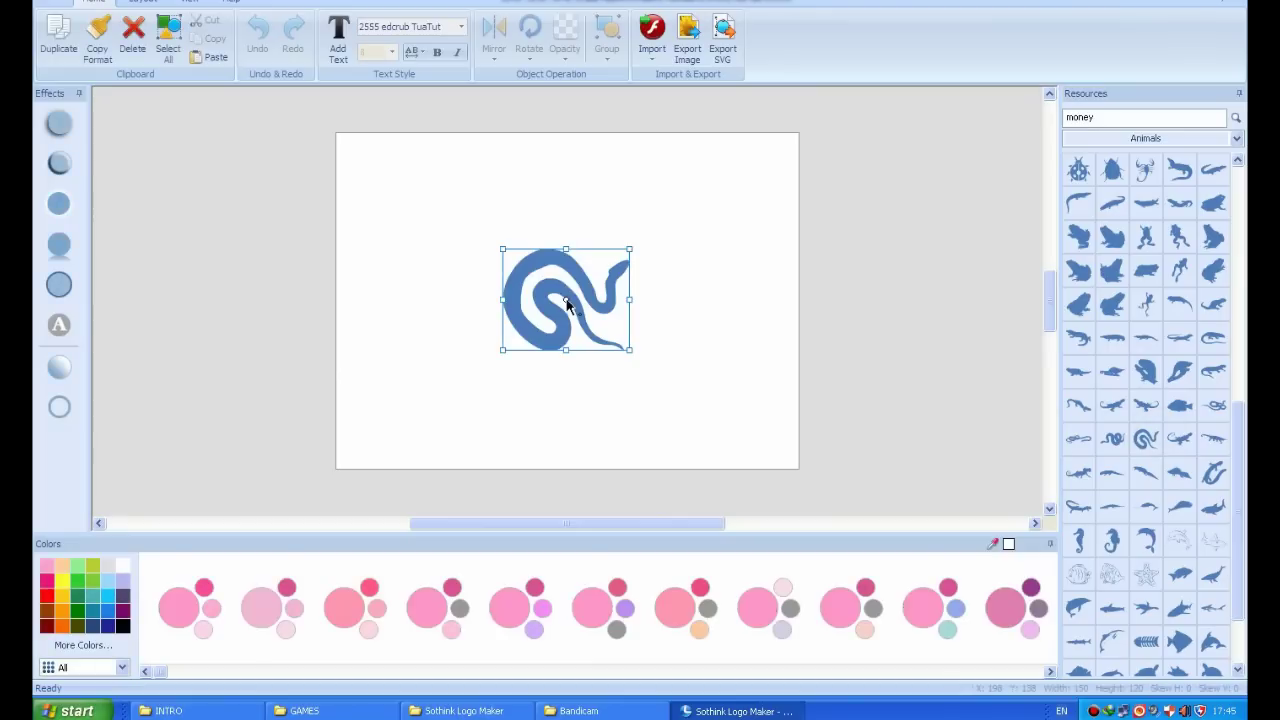
Enlarge the snake to about 250 by 201 and shift it slightly up to about X 155, Y 59.
{"action": "left_click_drag", "start_coordinate": [629, 250], "coordinate": [640, 240]}
{"action": "left_click_drag", "start_coordinate": [591, 293], "coordinate": [514, 279]}
{"action": "left_click", "coordinate": [600, 282]}
{"action": "left_click_drag", "start_coordinate": [591, 206], "coordinate": [412, 447]}
{"action": "left_click", "coordinate": [506, 283]}
{"action": "left_click_drag", "start_coordinate": [520, 287], "coordinate": [605, 270]}
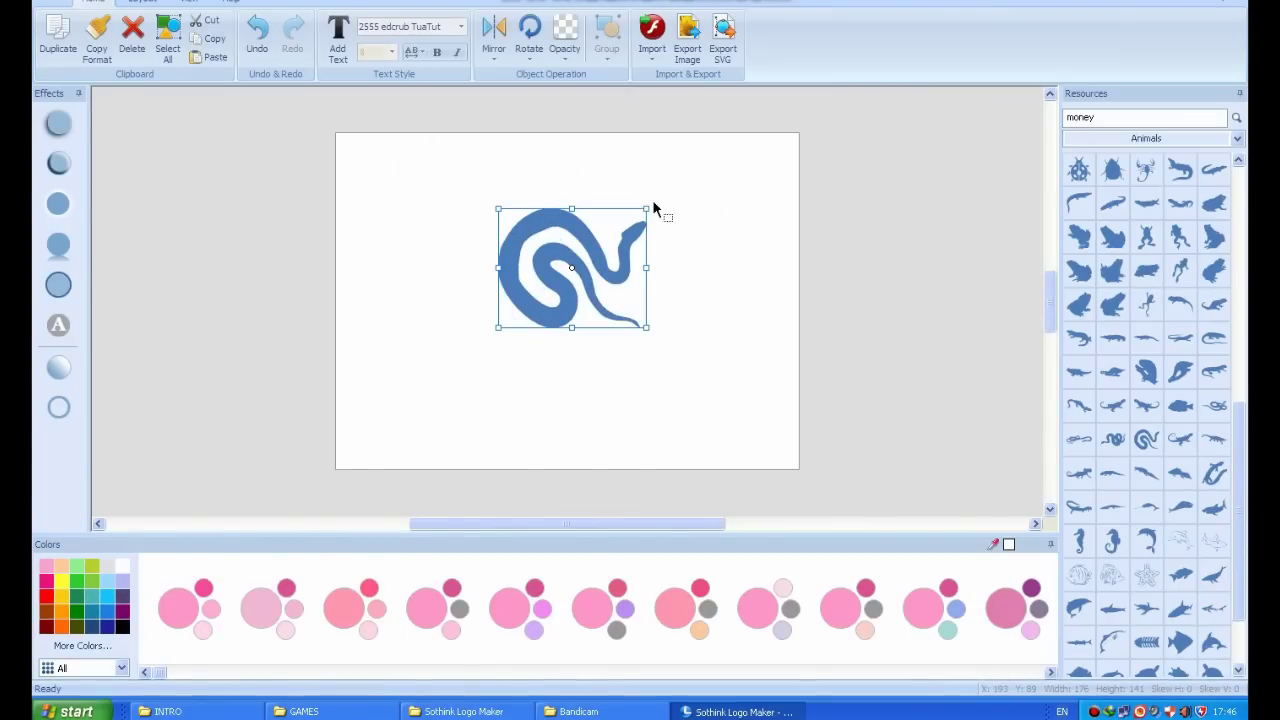
{"action": "left_click_drag", "start_coordinate": [649, 208], "coordinate": [677, 182]}
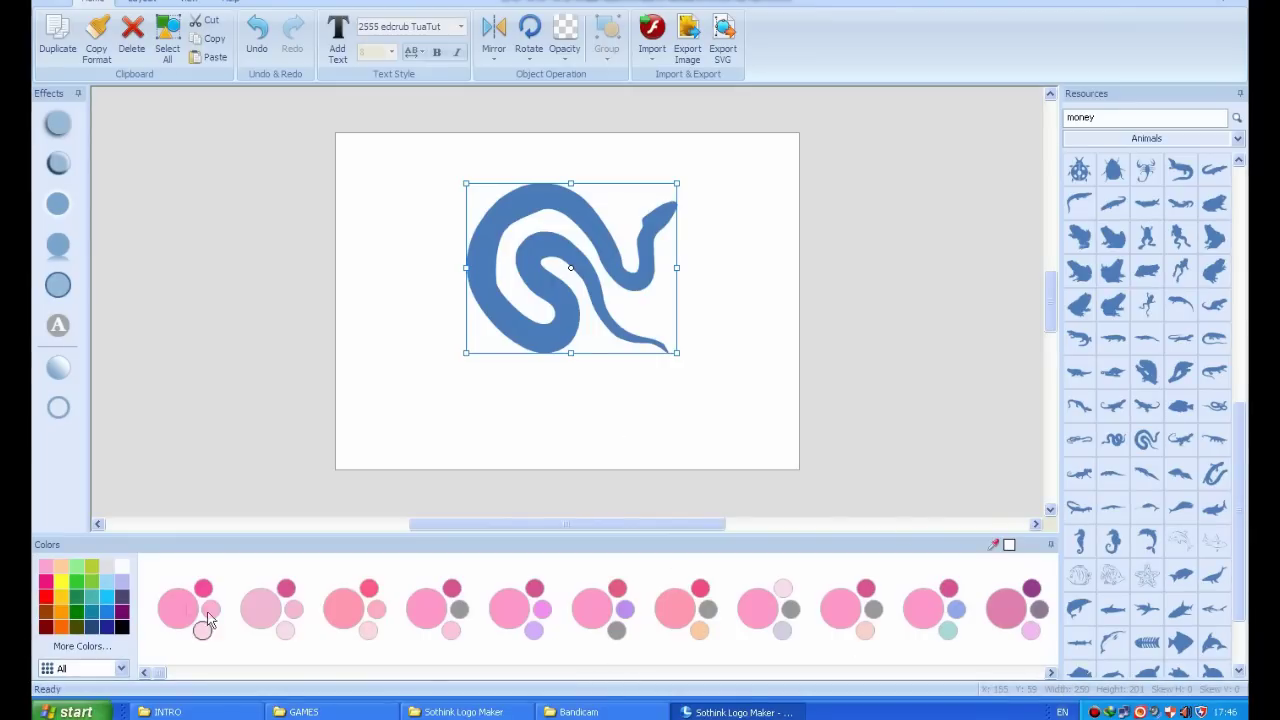
Recolour the snake lime green, using a swatch from the green colour schemes.
{"action": "left_click", "coordinate": [47, 550]}
{"action": "left_click", "coordinate": [254, 549]}
{"action": "left_click", "coordinate": [77, 584]}
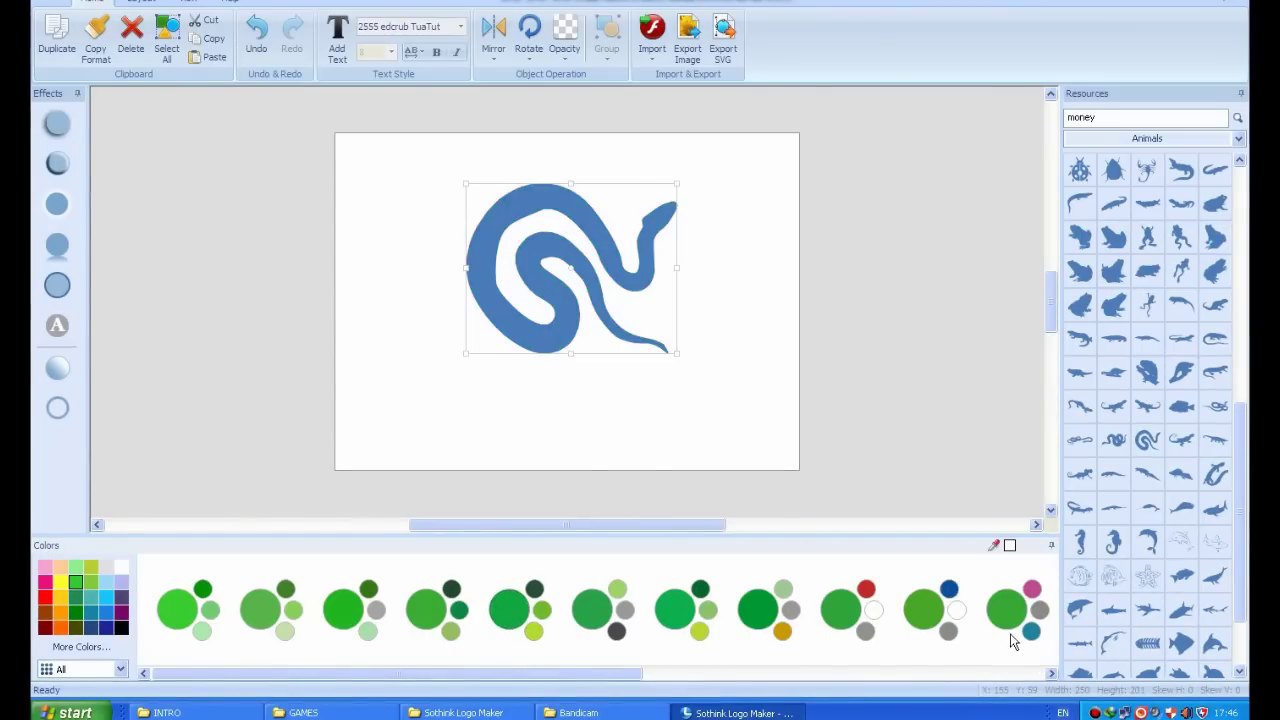
{"action": "left_click", "coordinate": [534, 632]}
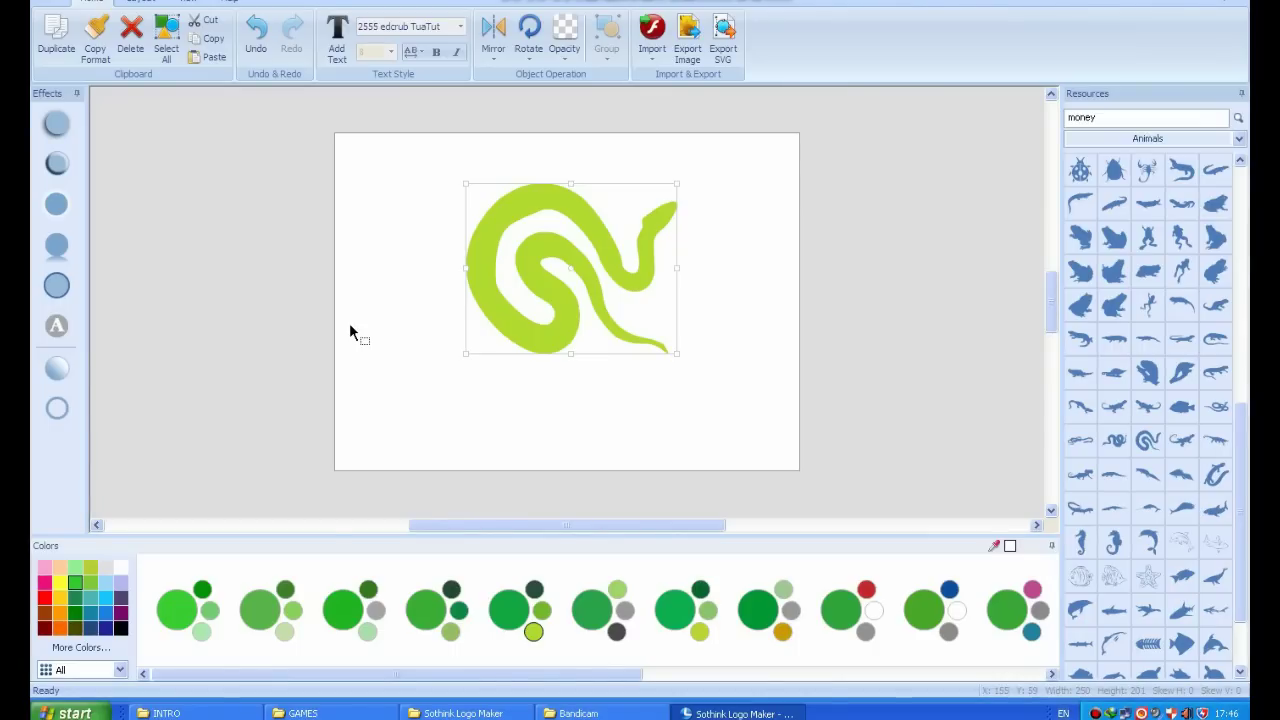
Apply a preset drop shadow to the snake and show the shadow's detailed settings.
{"action": "left_click", "coordinate": [57, 122]}
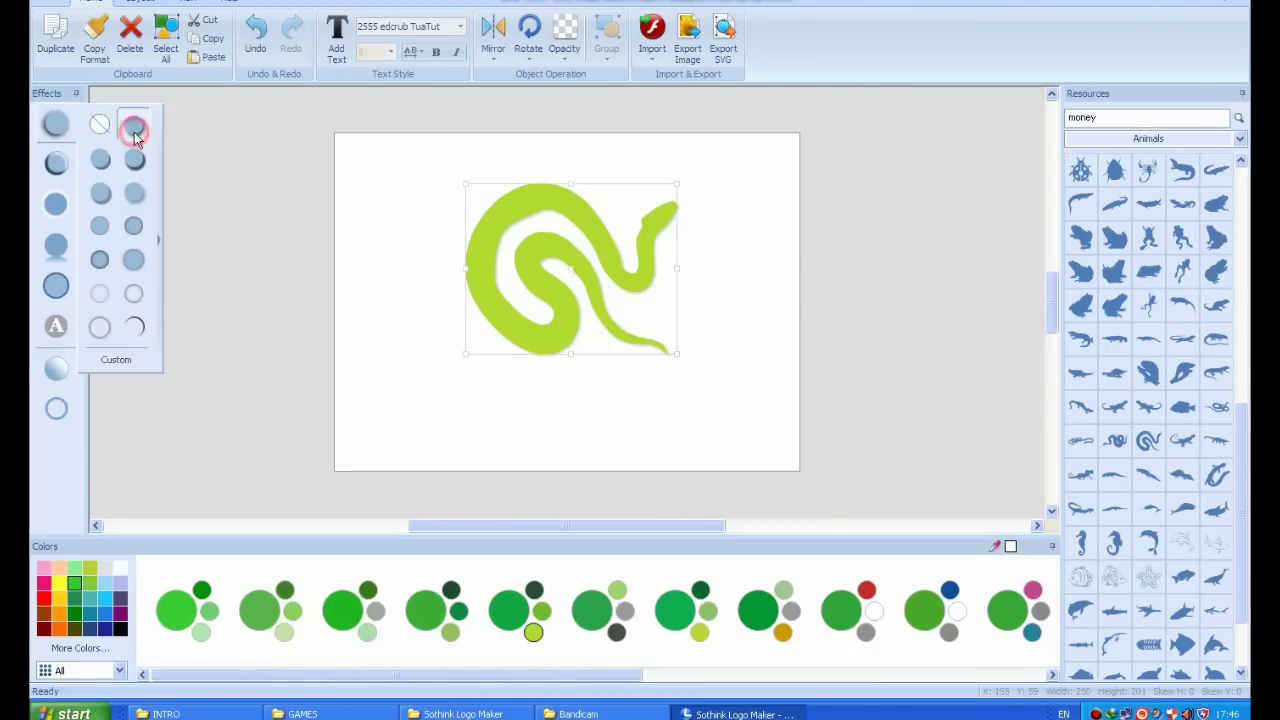
{"action": "left_click", "coordinate": [134, 160]}
{"action": "left_click", "coordinate": [158, 243]}
{"action": "left_click", "coordinate": [159, 247]}
{"action": "left_click", "coordinate": [159, 247]}
{"action": "left_click", "coordinate": [159, 247]}
{"action": "left_click", "coordinate": [159, 247]}
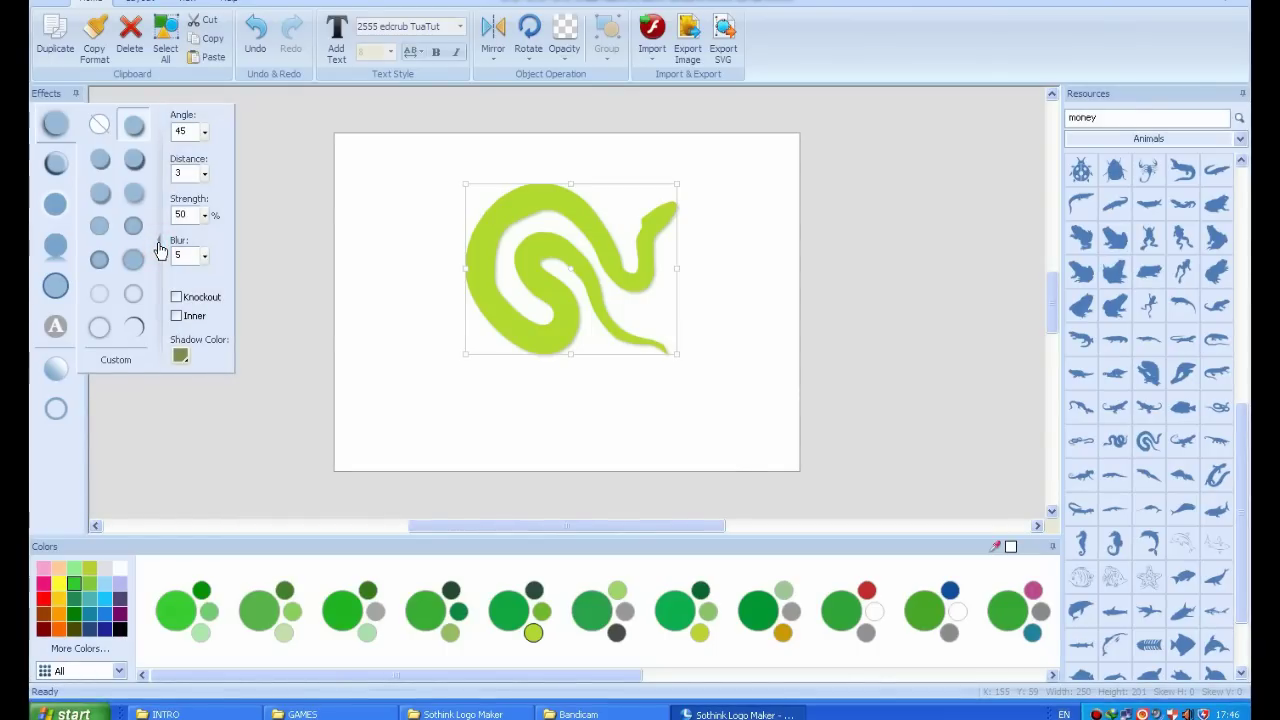
Set the snake's shadow to angle 0, distance 10, strength 39% and blur 14.
{"action": "left_click", "coordinate": [205, 133]}
{"action": "left_click", "coordinate": [205, 133]}
{"action": "left_click_drag", "start_coordinate": [205, 133], "coordinate": [210, 170]}
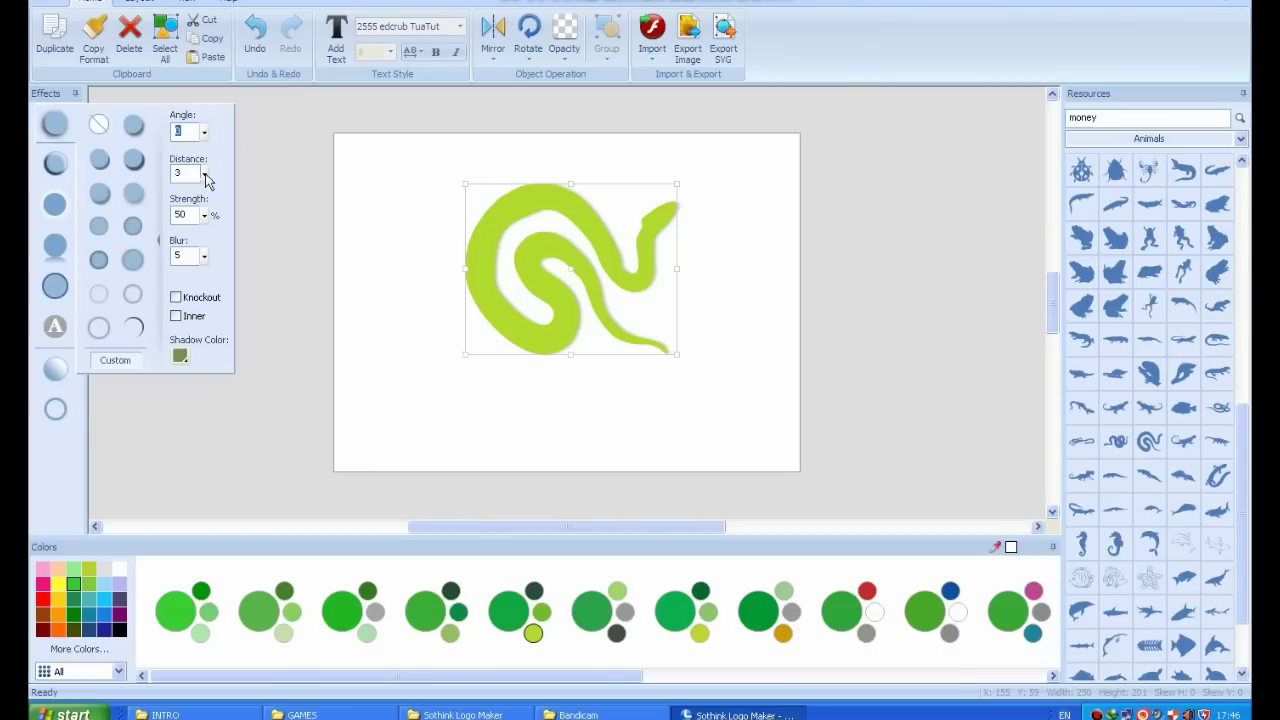
{"action": "left_click", "coordinate": [206, 177]}
{"action": "left_click_drag", "start_coordinate": [206, 177], "coordinate": [218, 264]}
{"action": "left_click", "coordinate": [203, 215]}
{"action": "left_click", "coordinate": [204, 258]}
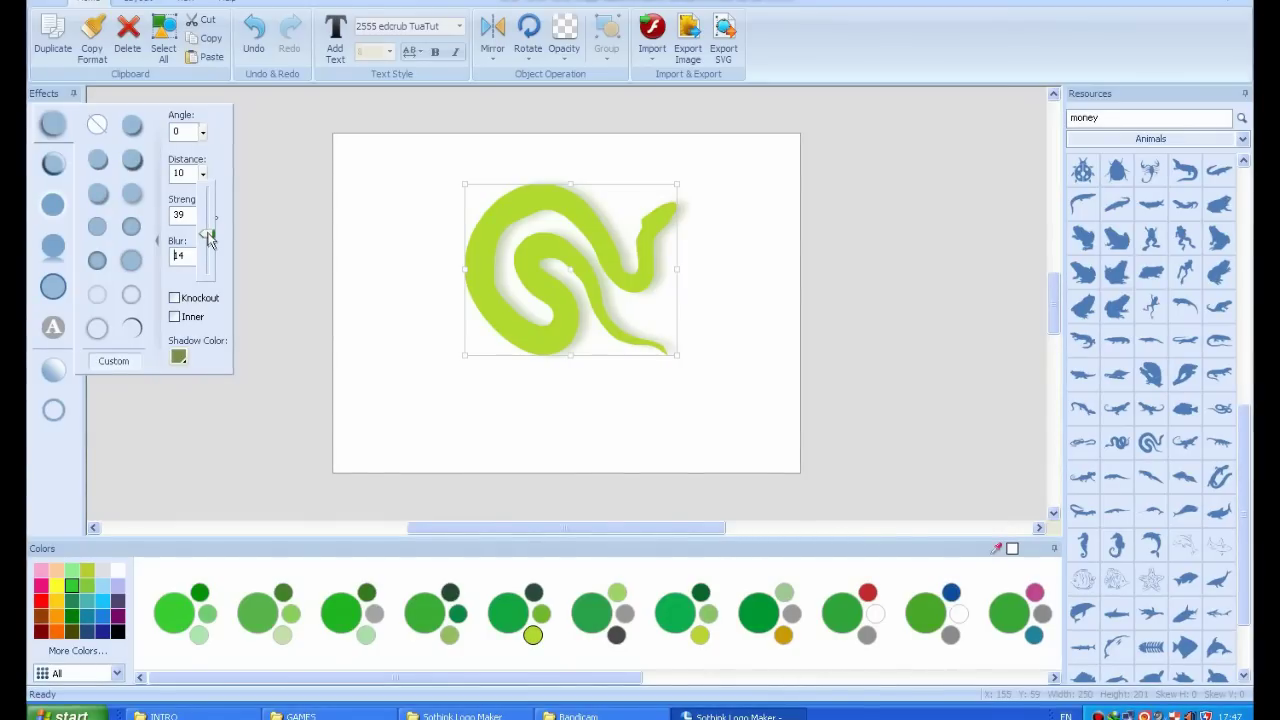
{"action": "left_click", "coordinate": [208, 233]}
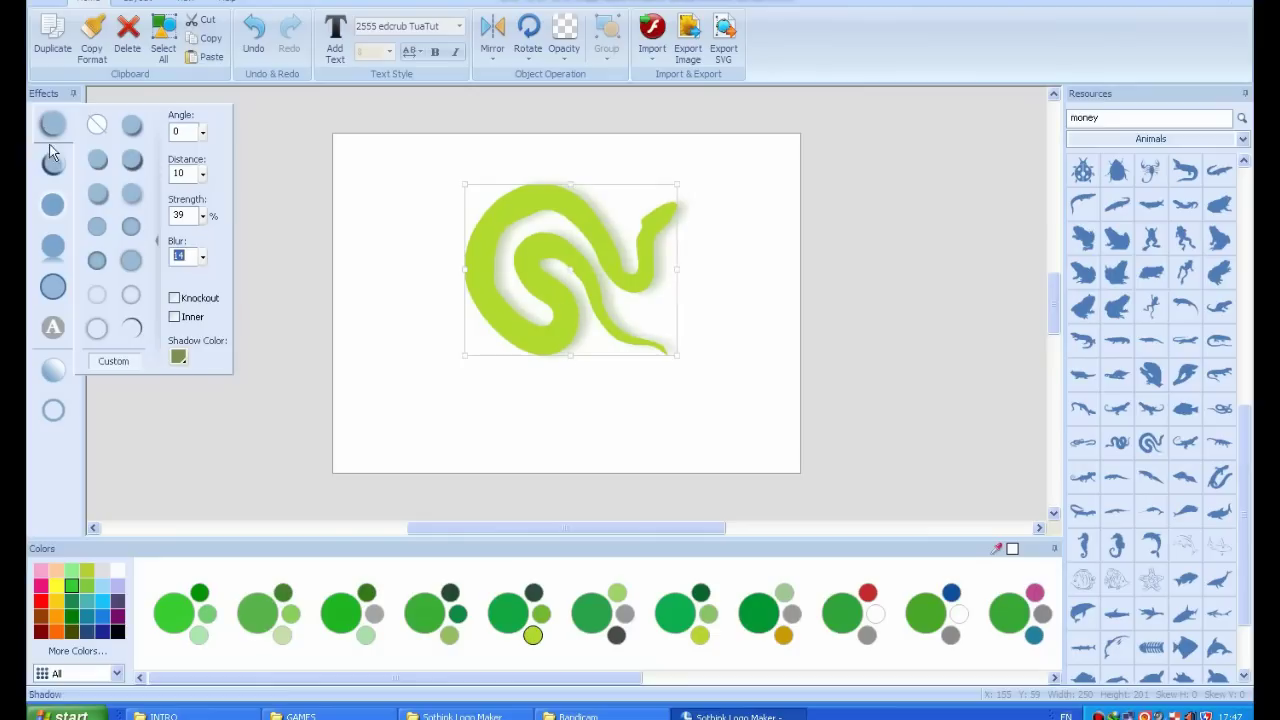
Give the snake an inner bevel and a faint reflection beneath it, keeping it without an outline.
{"action": "mouse_move", "coordinate": [52, 163]}
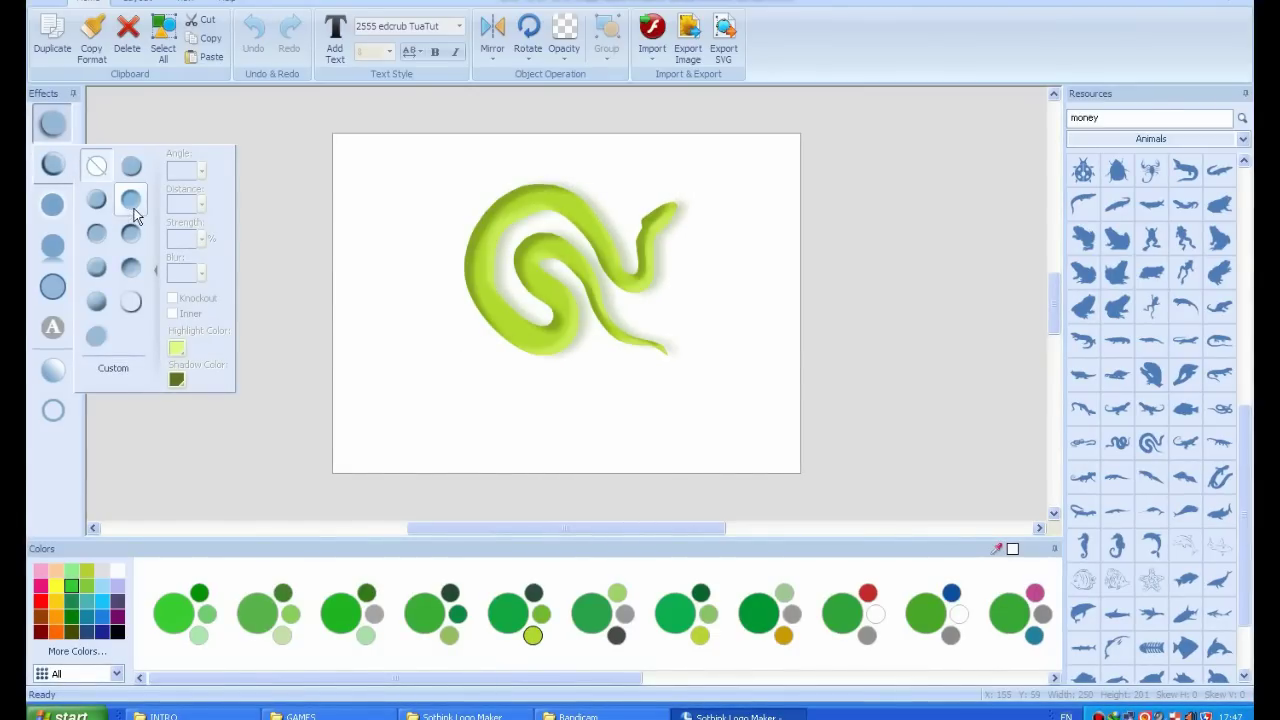
{"action": "left_click", "coordinate": [99, 208]}
{"action": "mouse_move", "coordinate": [57, 208]}
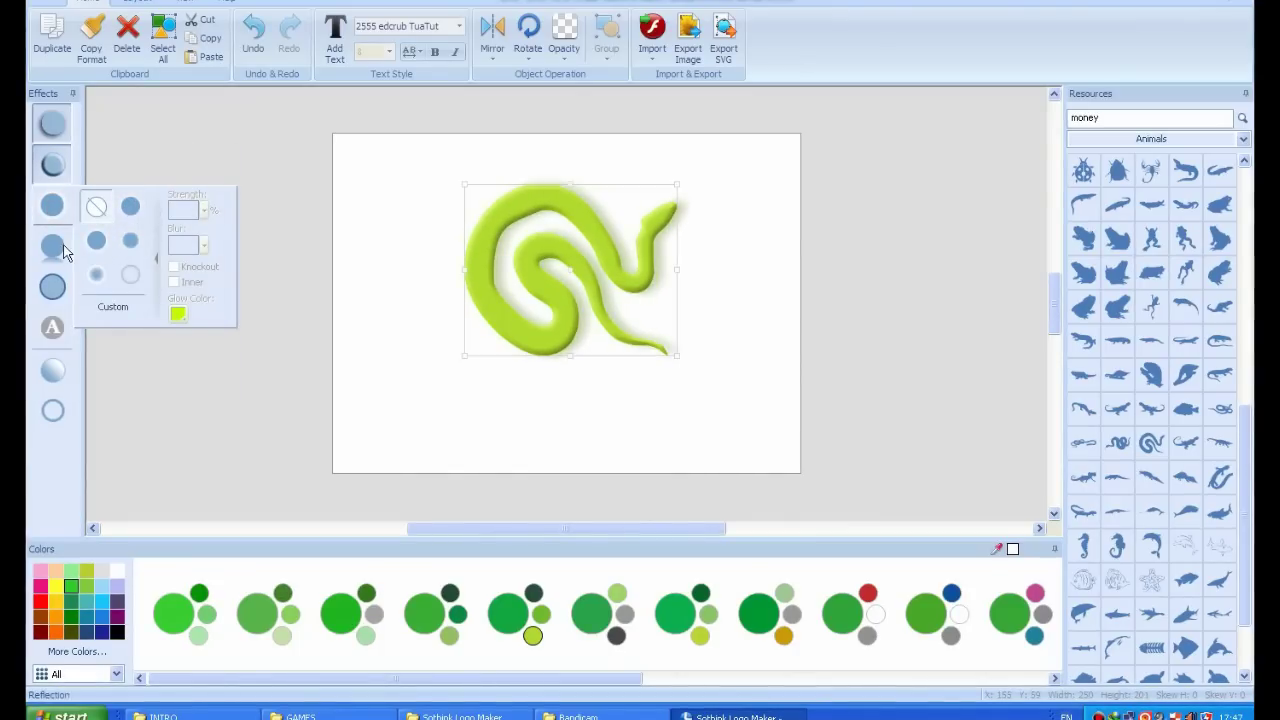
{"action": "mouse_move", "coordinate": [55, 250]}
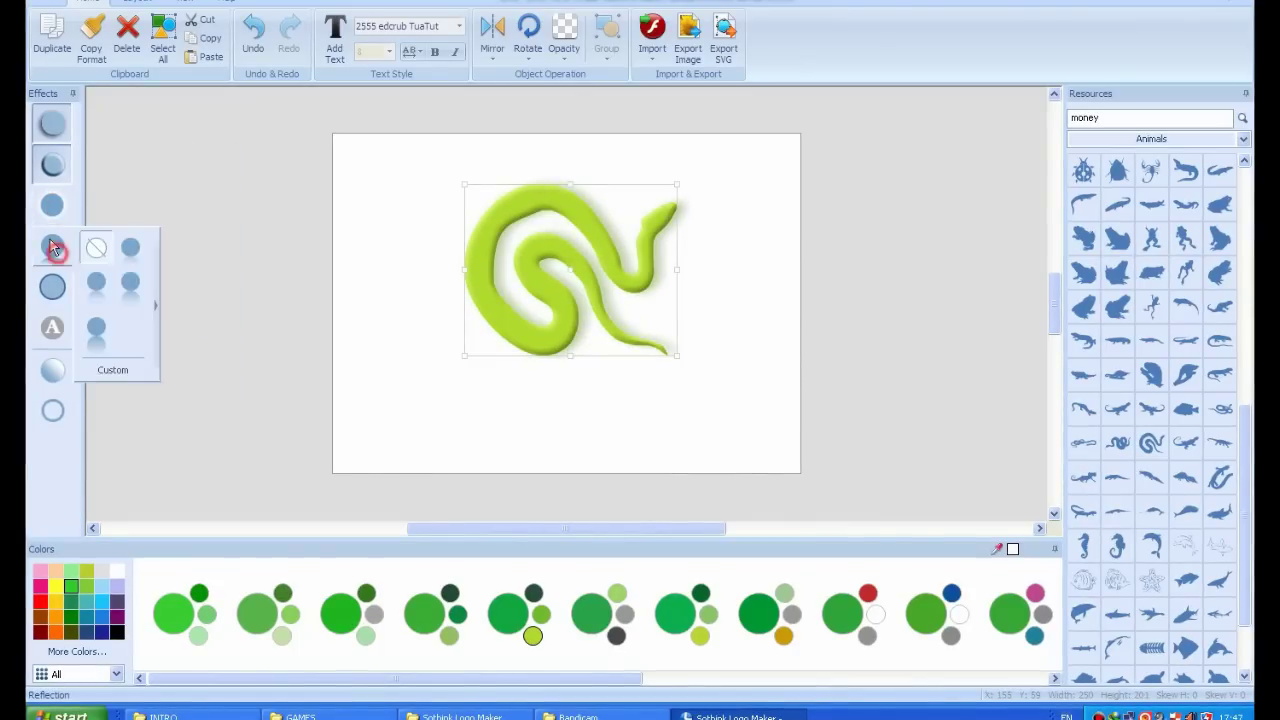
{"action": "left_click", "coordinate": [141, 260]}
{"action": "mouse_move", "coordinate": [52, 287]}
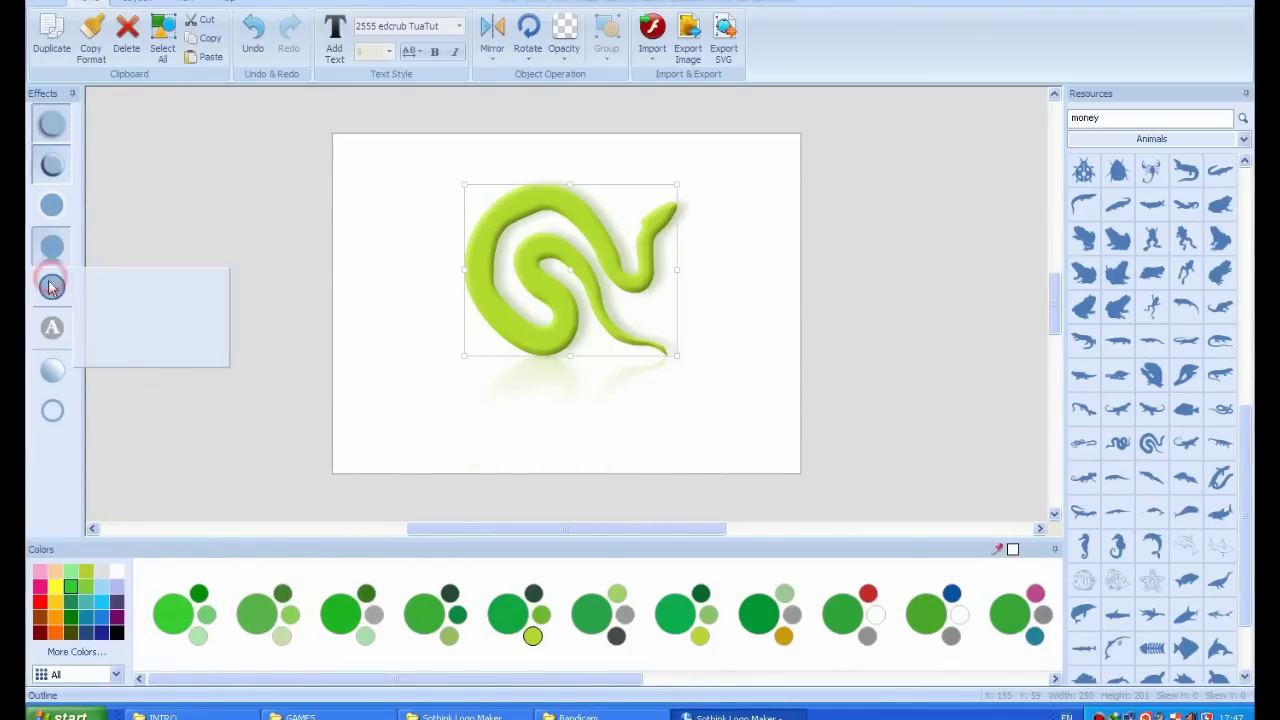
{"action": "left_click", "coordinate": [94, 289]}
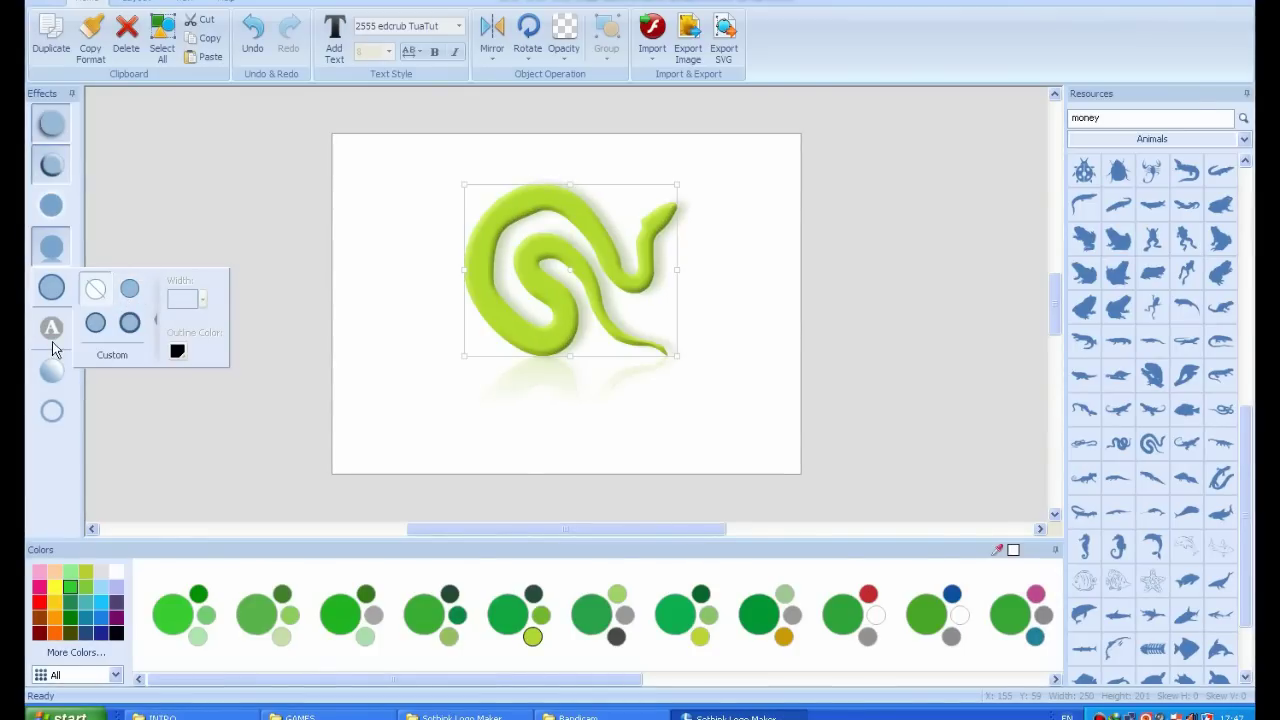
Fill the snake with the radial gradient preset that is lighter in the centre.
{"action": "left_click", "coordinate": [60, 374]}
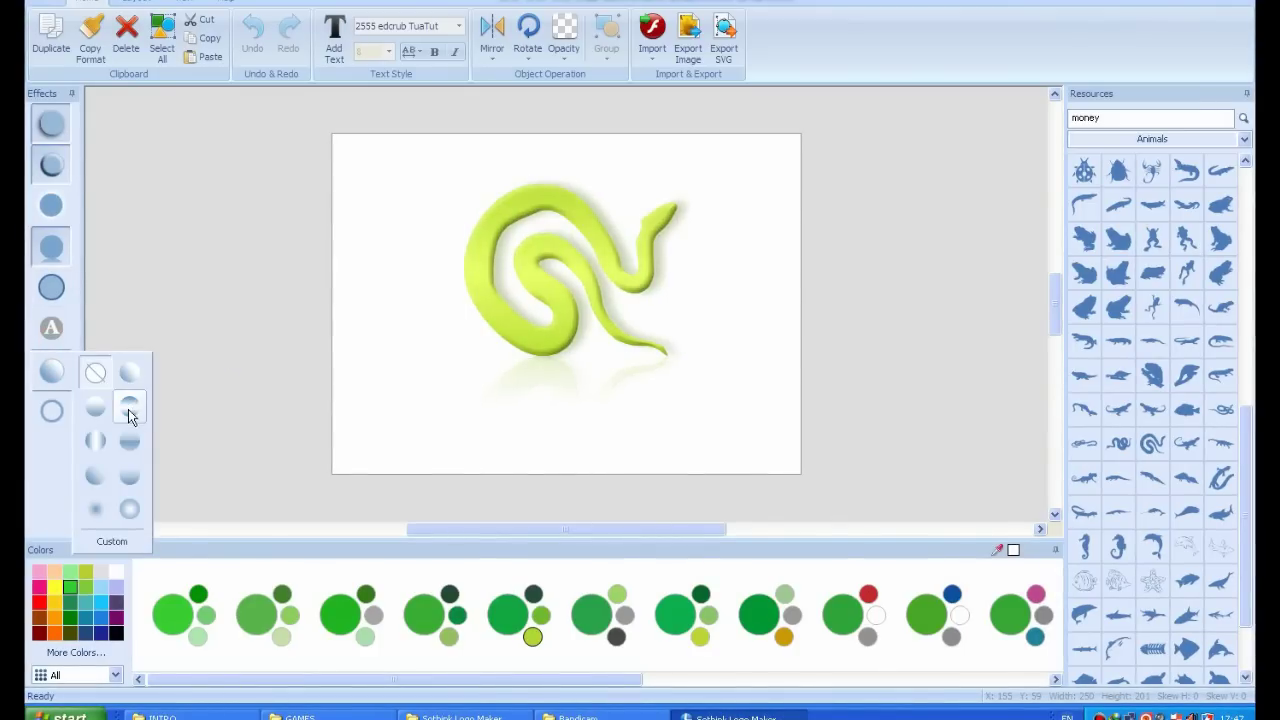
{"action": "left_click", "coordinate": [92, 435]}
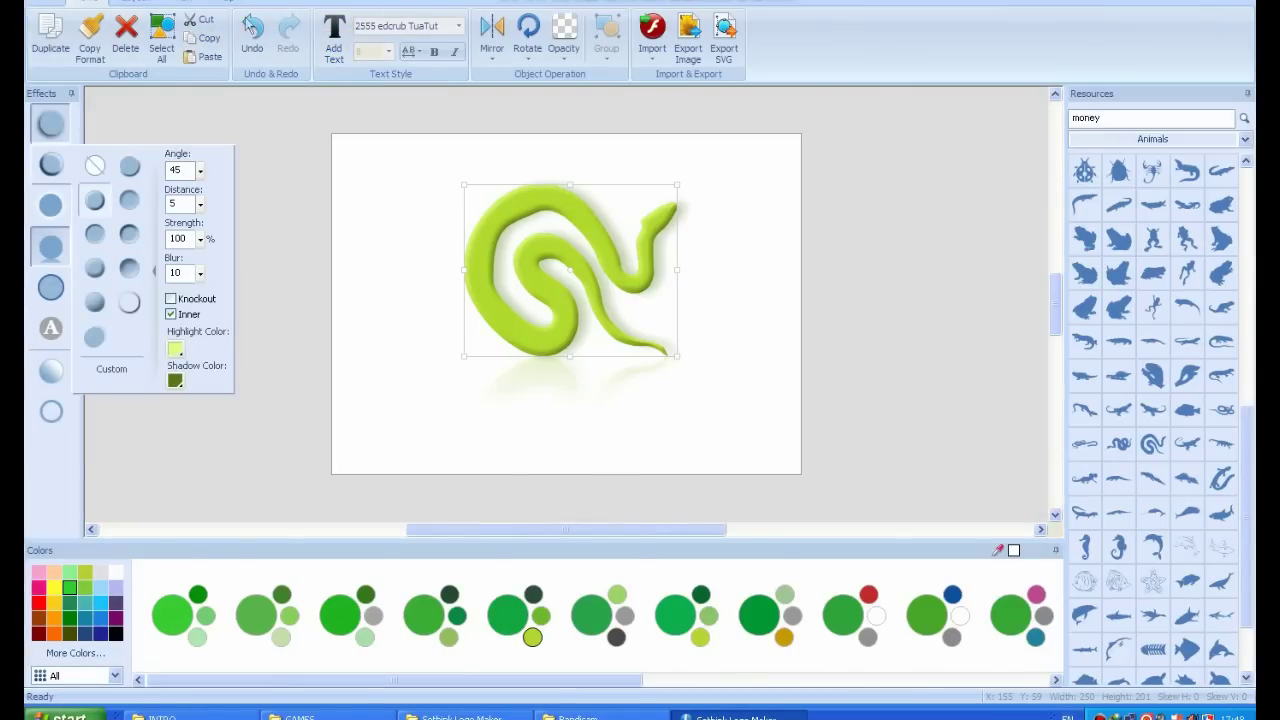
{"action": "left_click", "coordinate": [50, 371]}
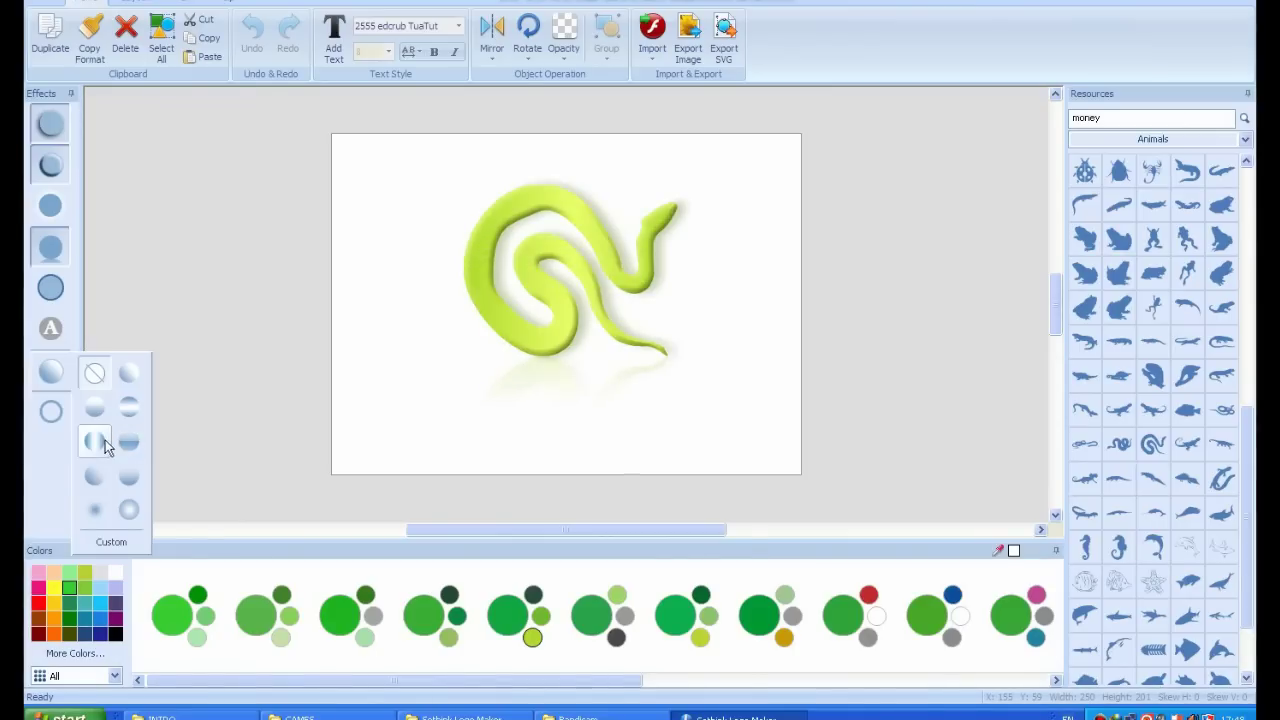
{"action": "left_click", "coordinate": [124, 508]}
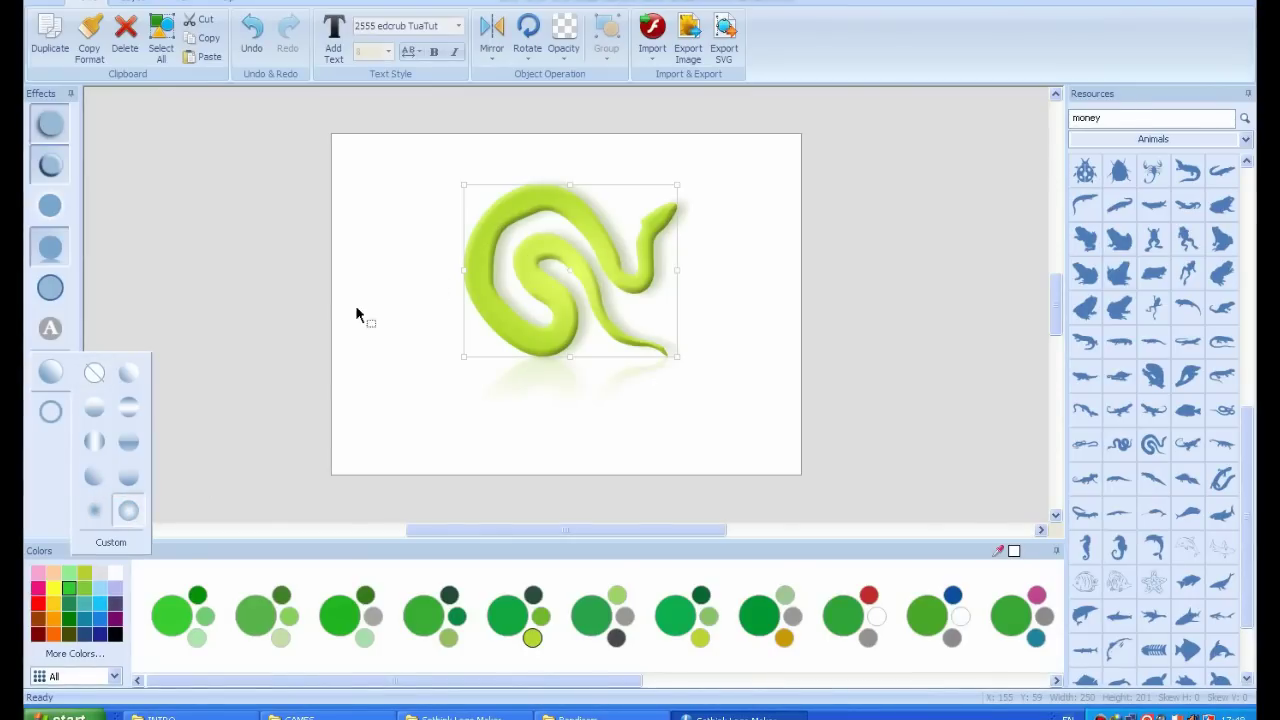
{"action": "left_click", "coordinate": [56, 406]}
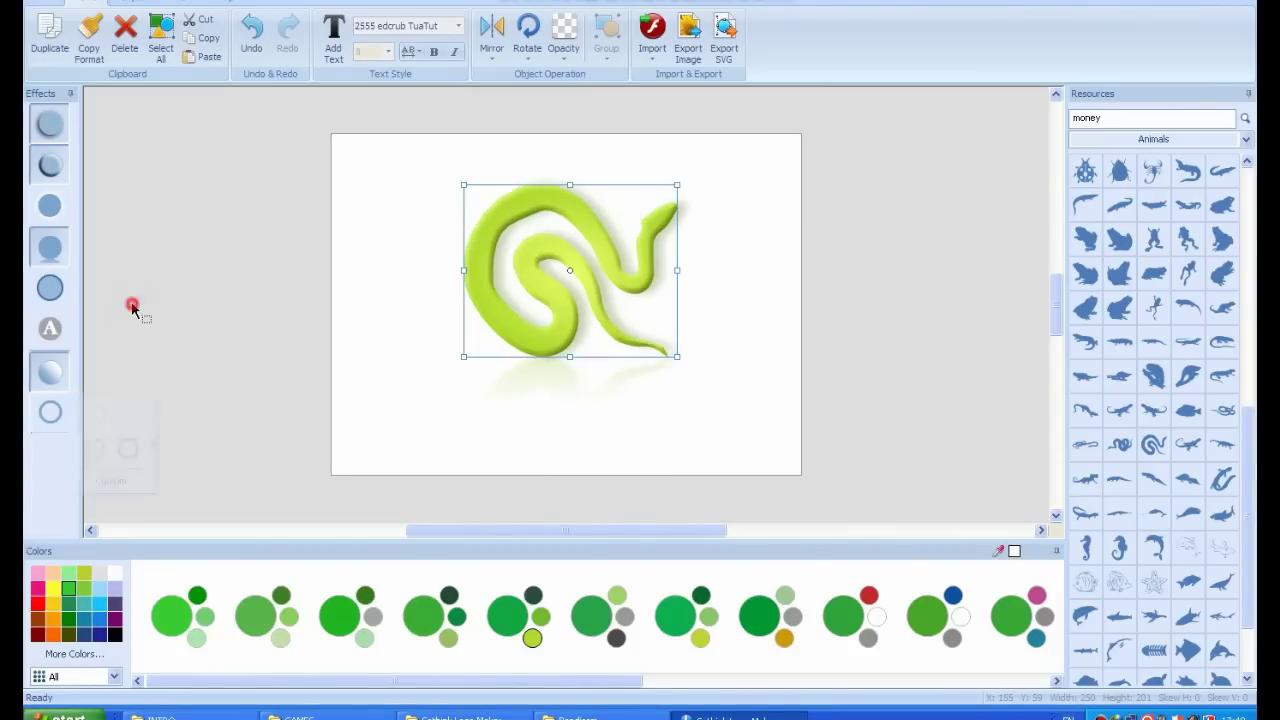
{"action": "left_click", "coordinate": [585, 253]}
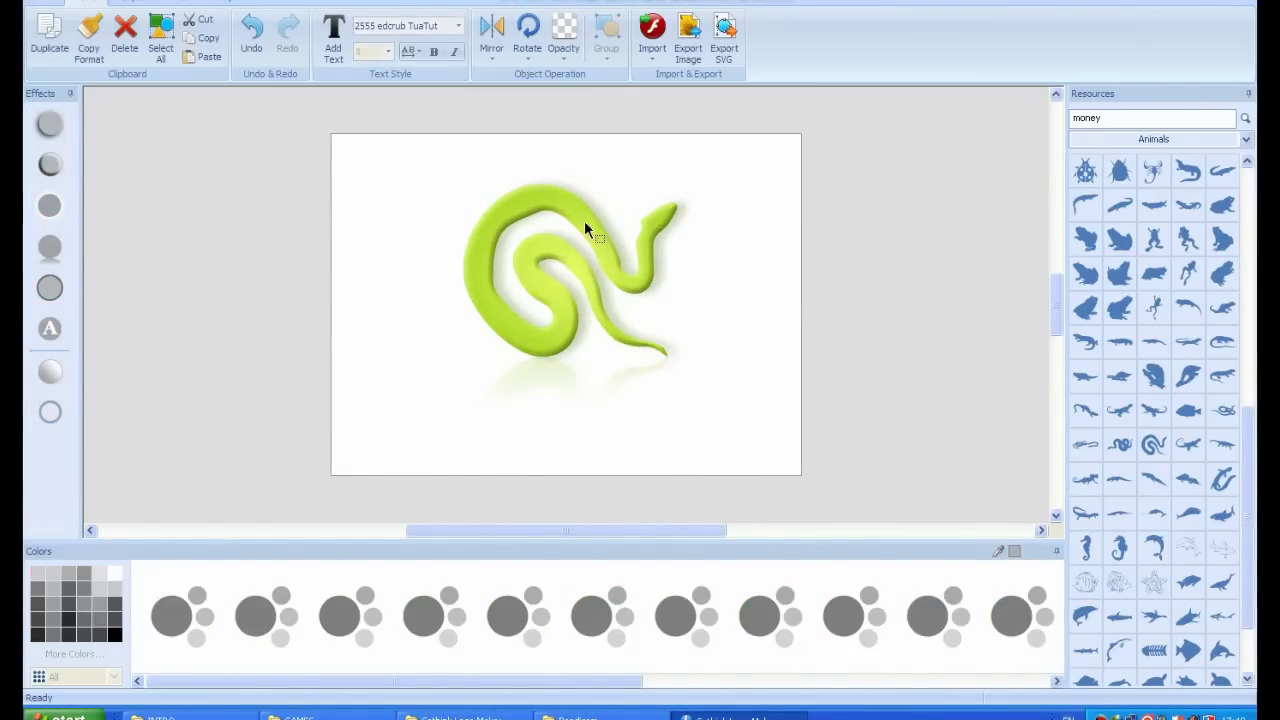
{"action": "left_click_drag", "start_coordinate": [575, 362], "coordinate": [426, 420]}
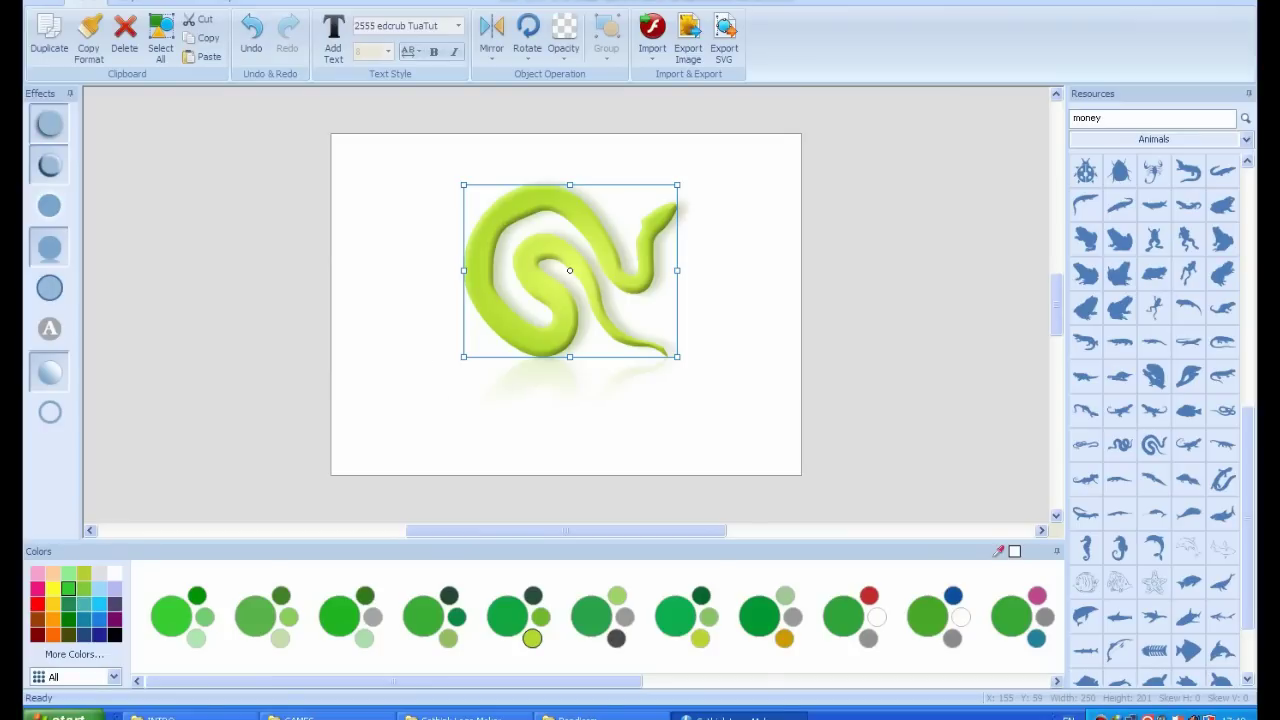
Add the text "GGM TV" to the logo in place of the placeholder text.
{"action": "left_click", "coordinate": [333, 40]}
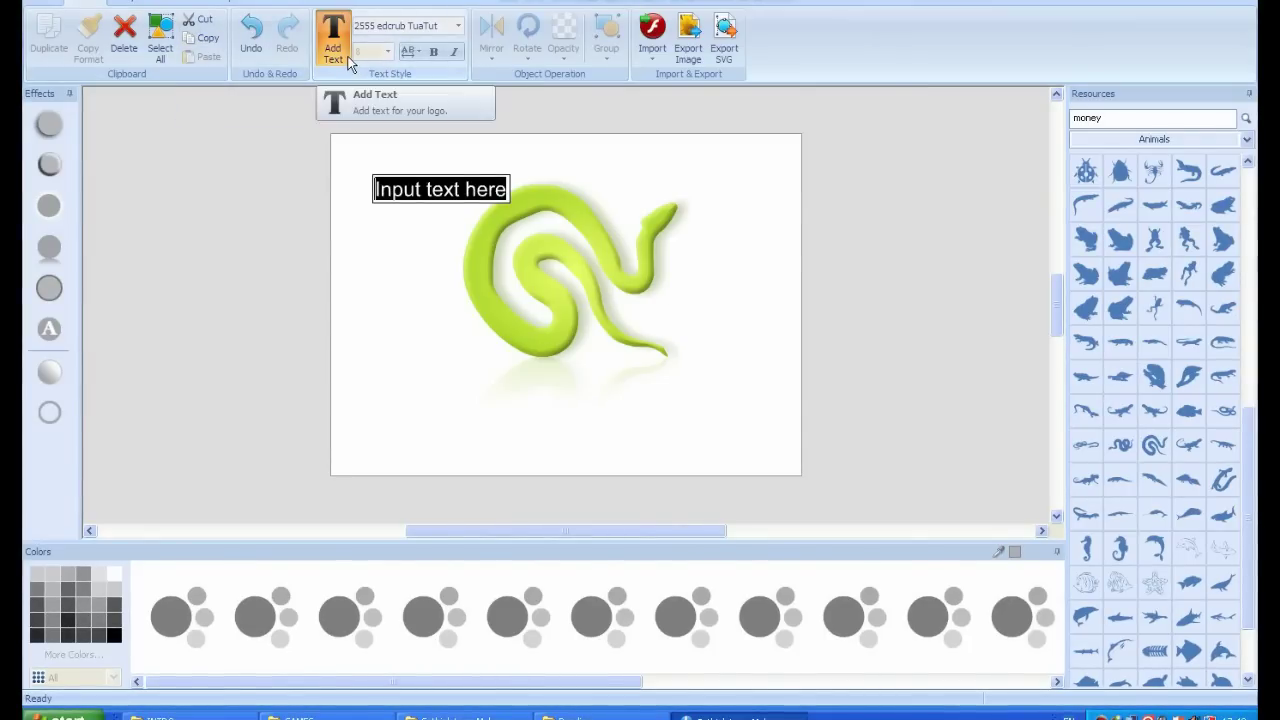
{"action": "key", "text": "BackSpace"}
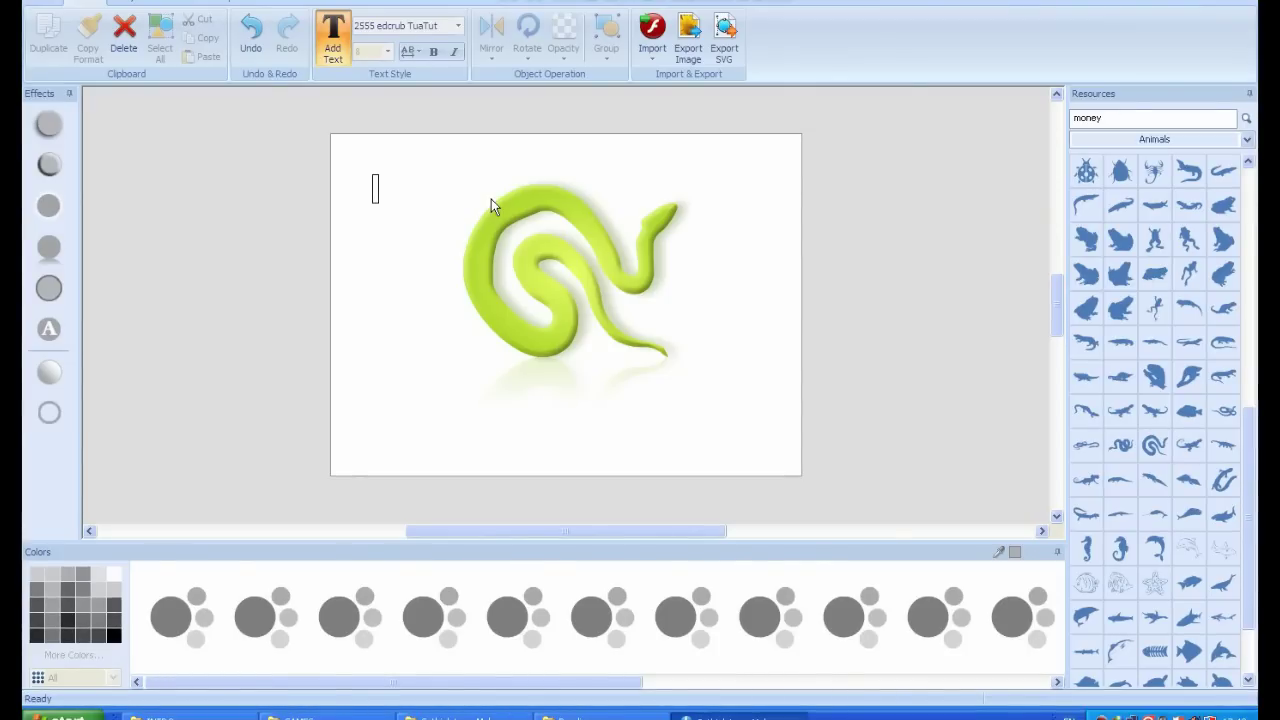
{"action": "type", "text": "GGM TV"}
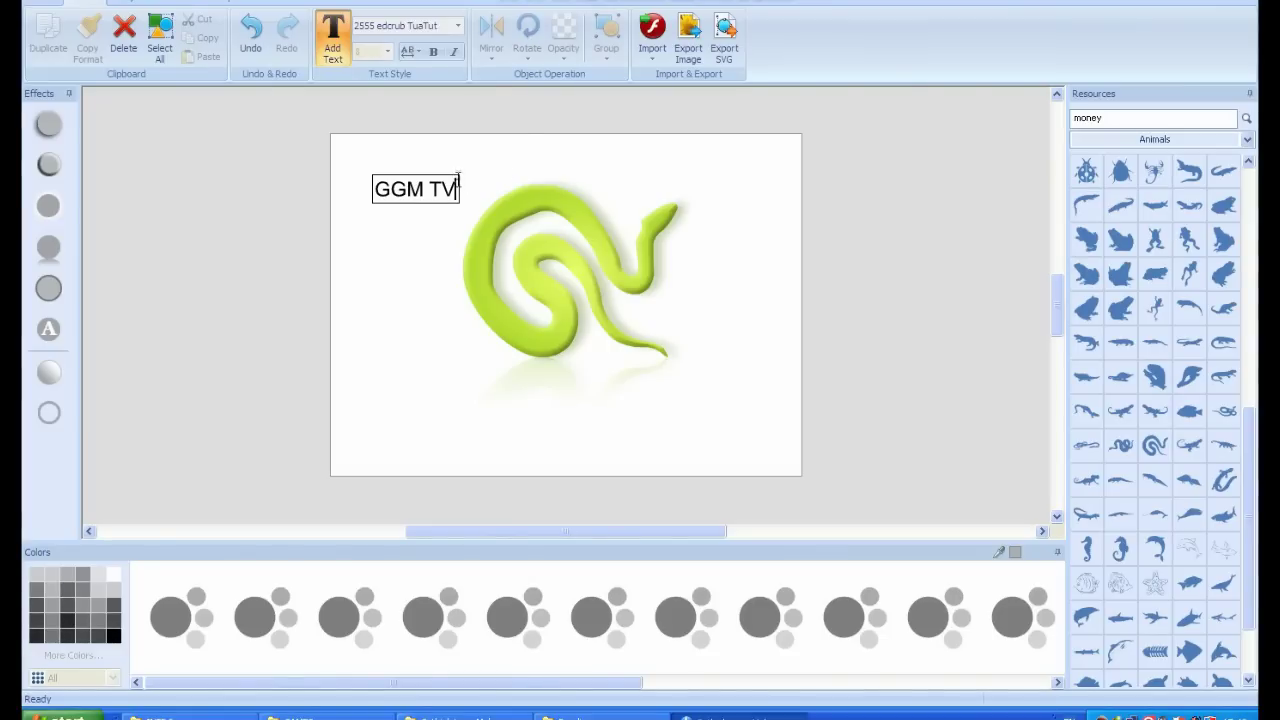
Replace the logo's text with "WTF GAMING TV".
{"action": "left_click_drag", "start_coordinate": [430, 178], "coordinate": [386, 203]}
{"action": "left_click_drag", "start_coordinate": [450, 183], "coordinate": [211, 217]}
{"action": "key", "text": "Delete"}
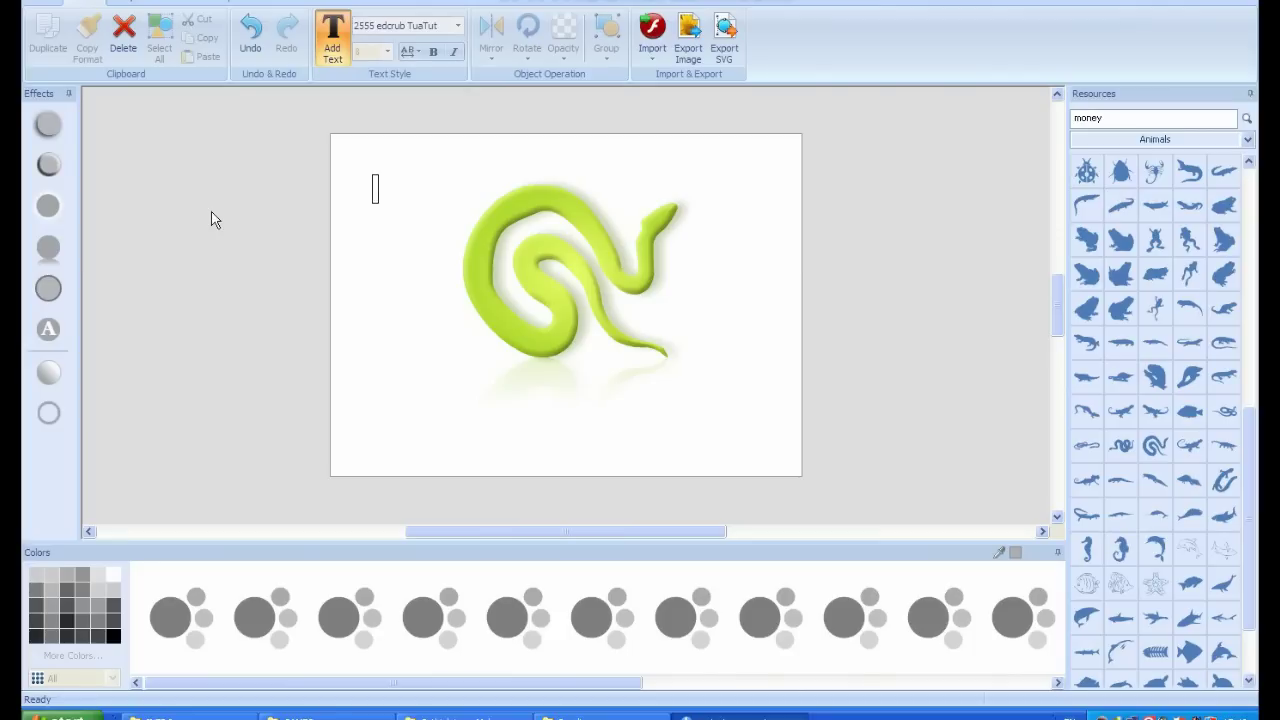
{"action": "type", "text": "WTF GAMING TV"}
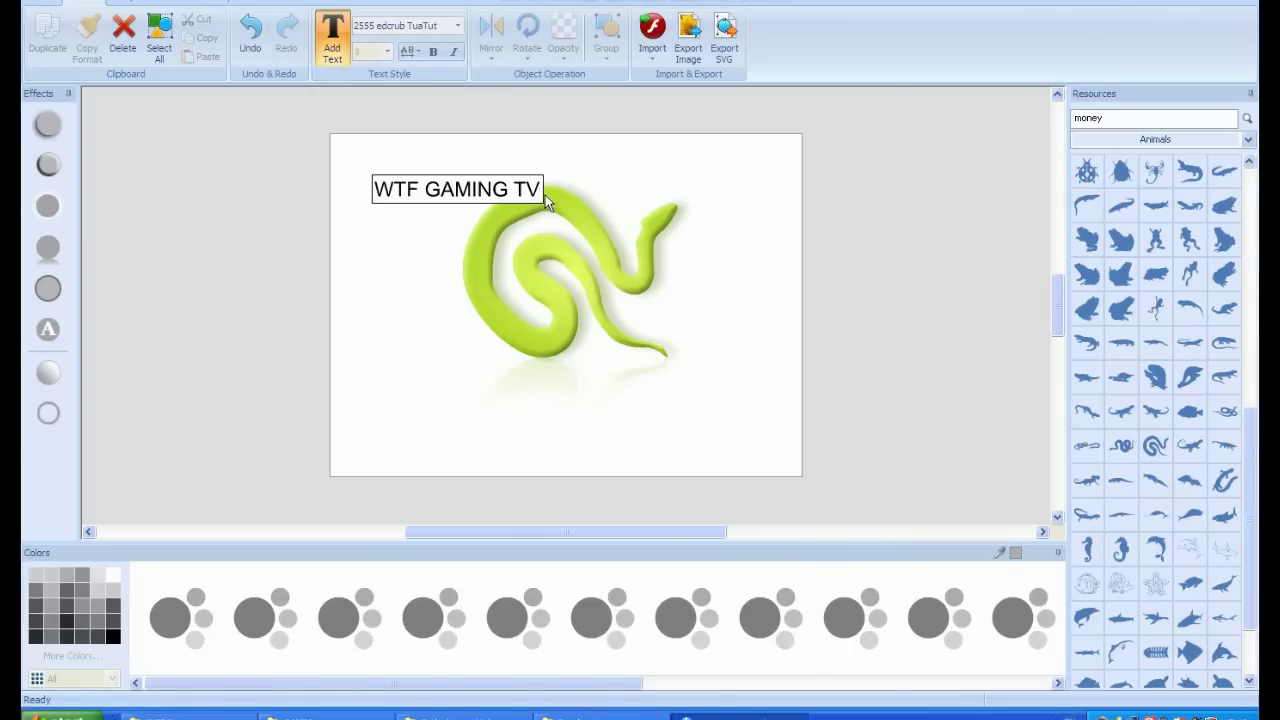
{"action": "left_click_drag", "start_coordinate": [531, 190], "coordinate": [420, 134]}
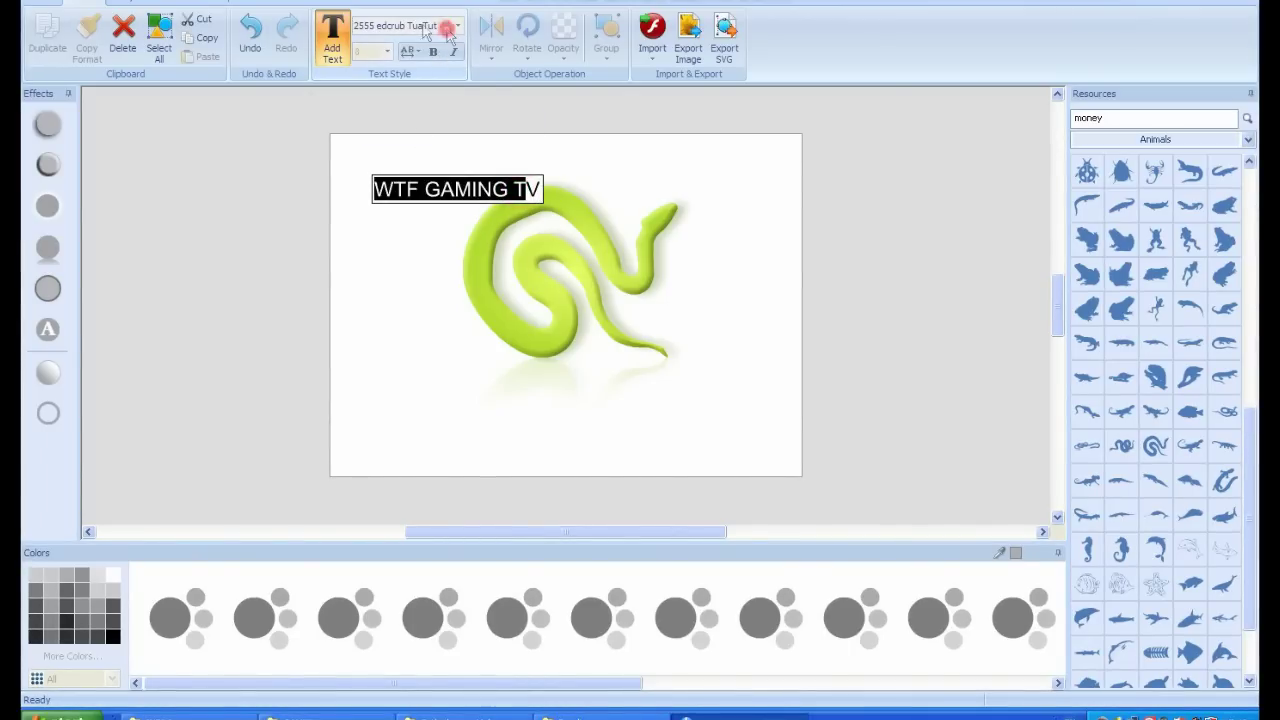
{"action": "left_click", "coordinate": [550, 181]}
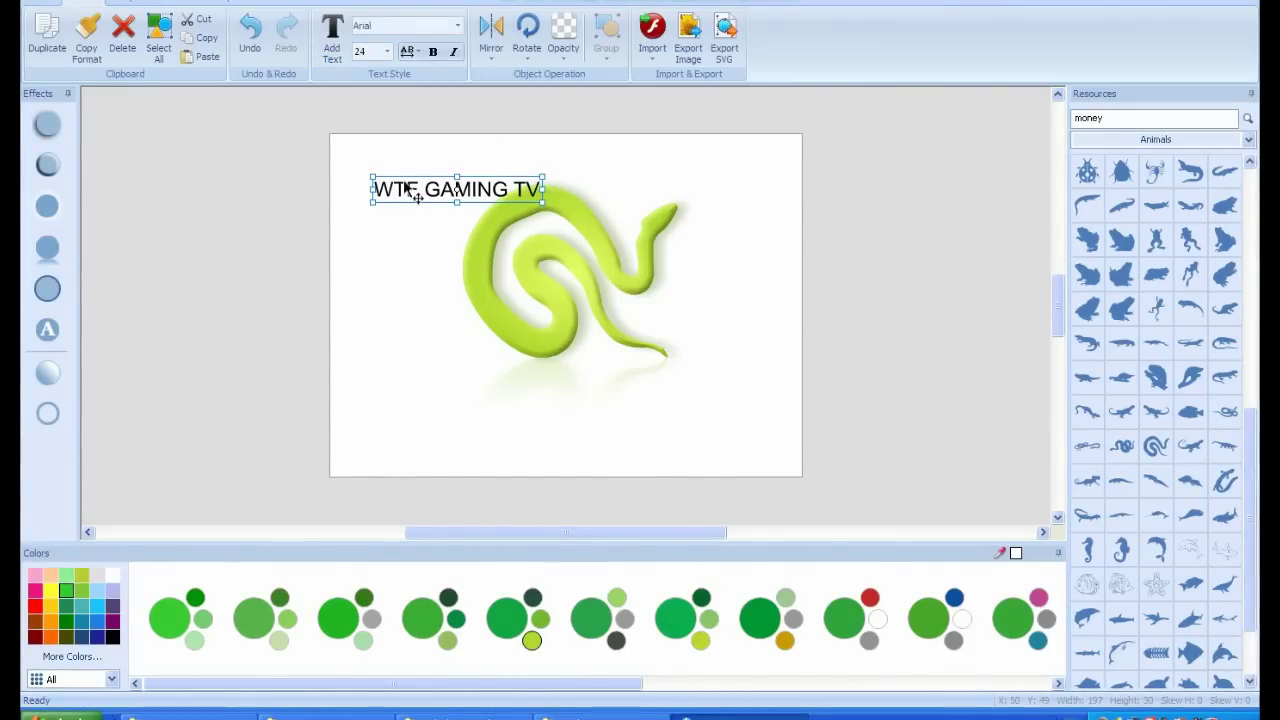
{"action": "left_click", "coordinate": [390, 284]}
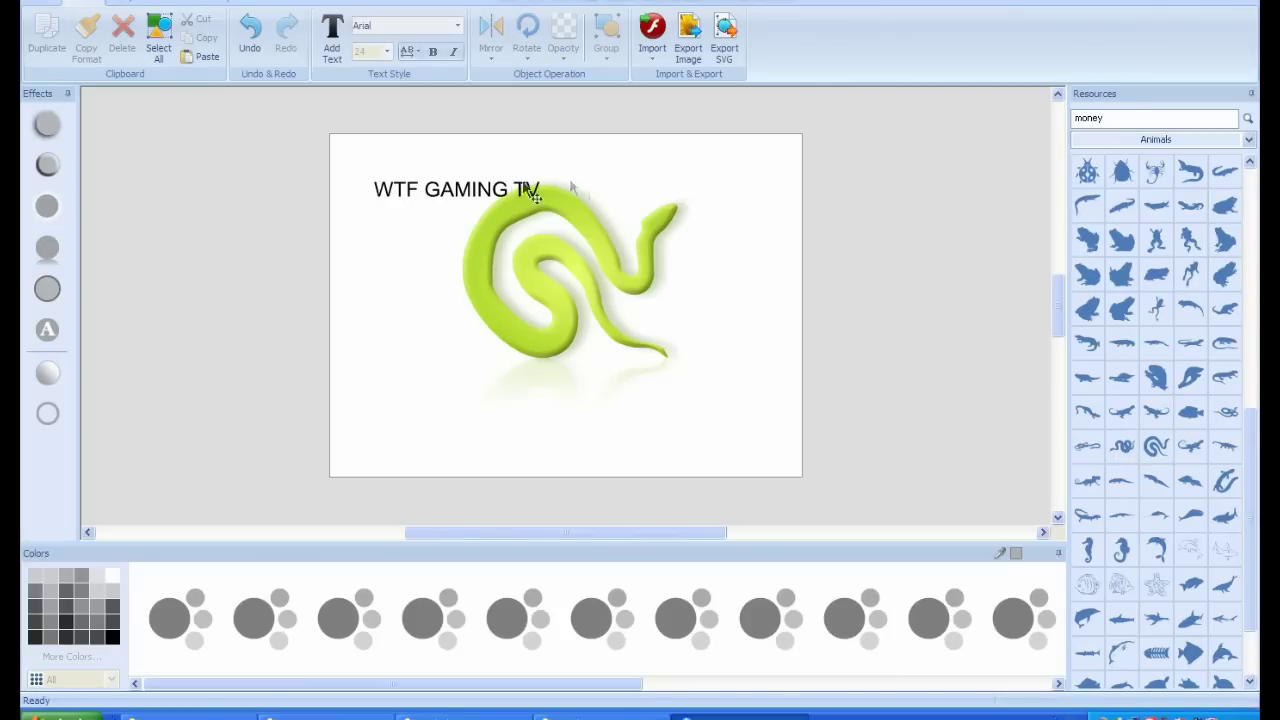
Try to move the text and the snake together lower on the canvas.
{"action": "key", "text": "ctrl+a"}
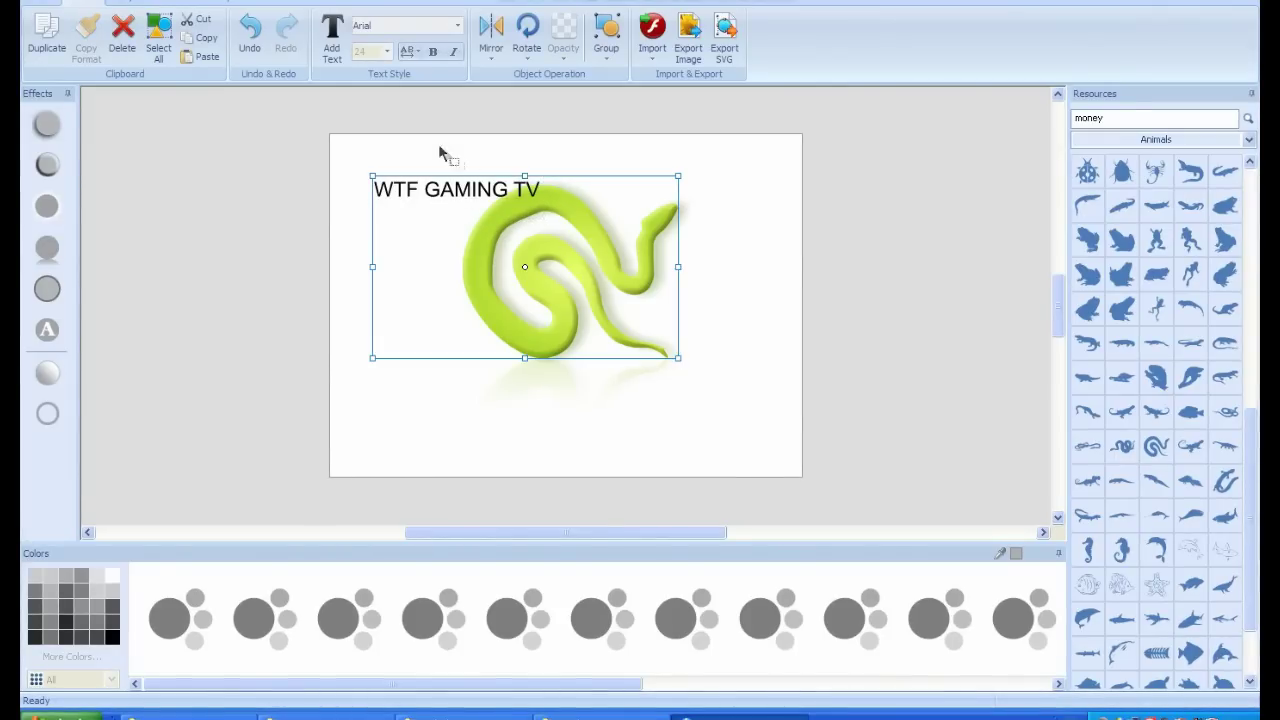
{"action": "left_click", "coordinate": [411, 126]}
{"action": "left_click_drag", "start_coordinate": [355, 165], "coordinate": [449, 232]}
{"action": "left_click_drag", "start_coordinate": [363, 211], "coordinate": [409, 261]}
{"action": "left_click", "coordinate": [412, 220]}
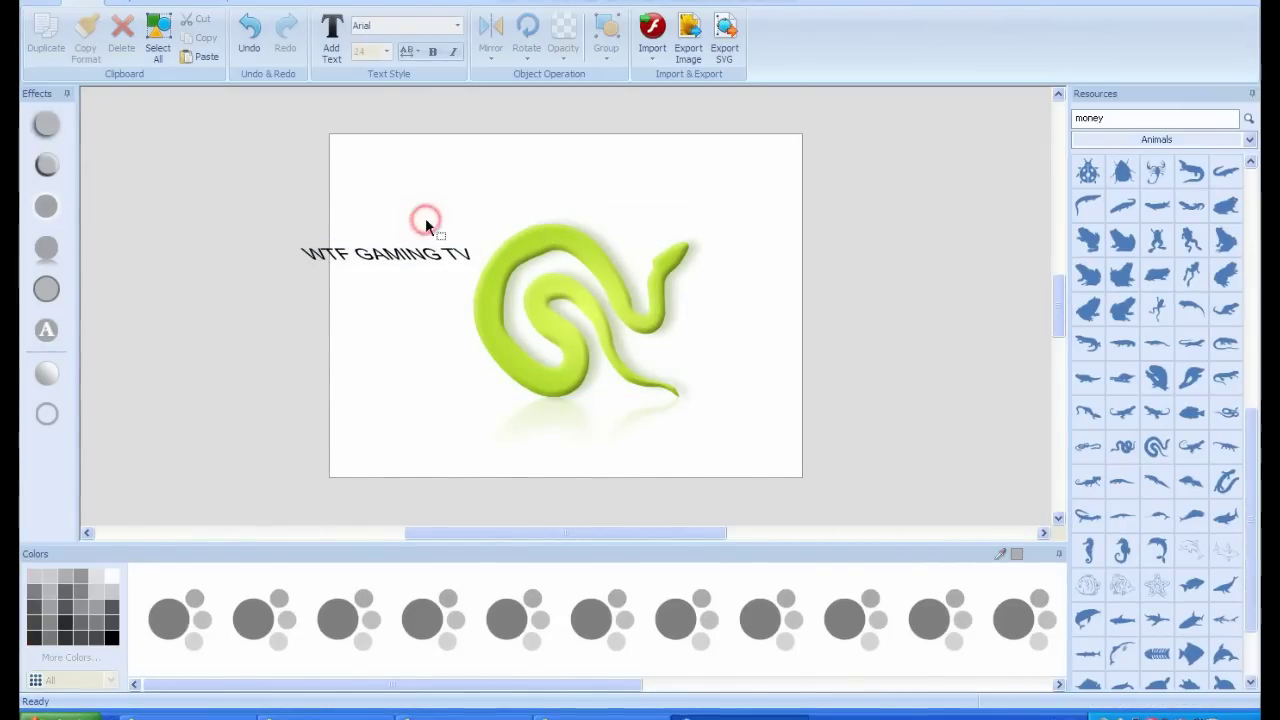
{"action": "left_click_drag", "start_coordinate": [478, 237], "coordinate": [309, 277]}
{"action": "left_click", "coordinate": [662, 265]}
{"action": "left_click", "coordinate": [589, 209]}
{"action": "left_click_drag", "start_coordinate": [483, 251], "coordinate": [308, 287]}
{"action": "left_click", "coordinate": [737, 271]}
{"action": "left_click_drag", "start_coordinate": [476, 249], "coordinate": [310, 285]}
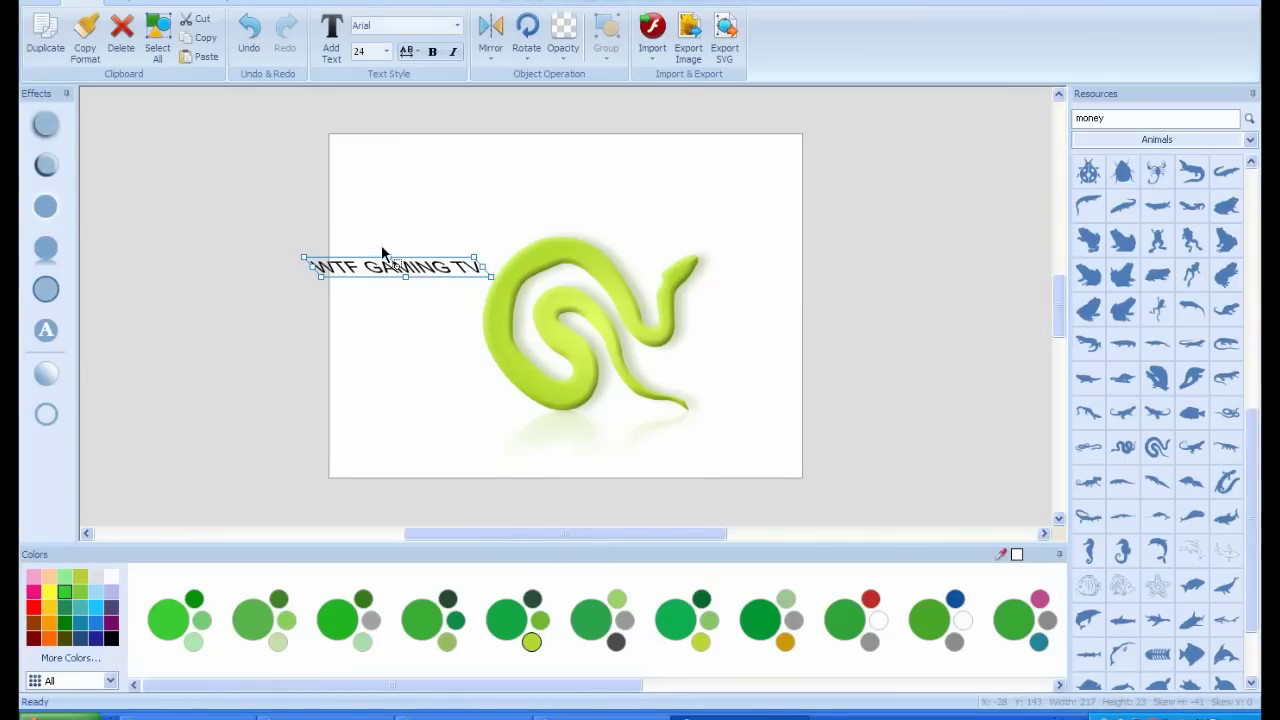
Remove the slant from the text so that its letters stand upright.
{"action": "left_click_drag", "start_coordinate": [372, 260], "coordinate": [388, 257]}
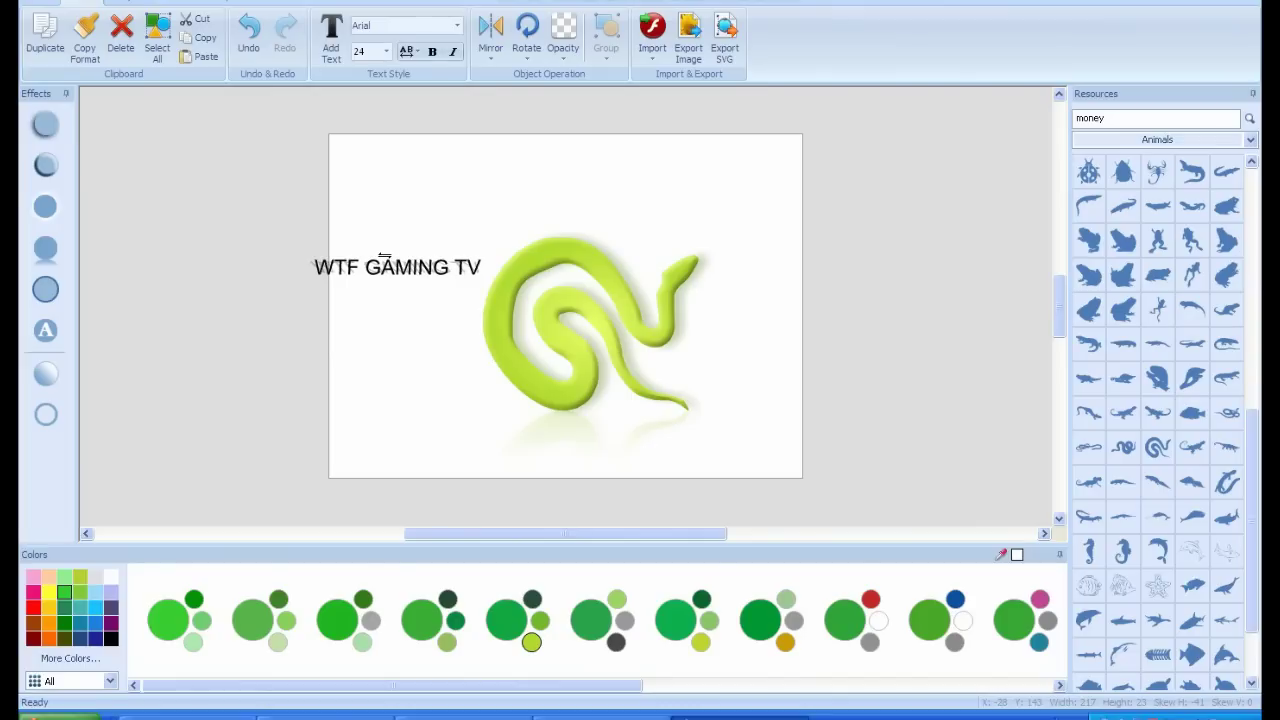
{"action": "left_click", "coordinate": [390, 256]}
{"action": "left_click", "coordinate": [391, 250]}
{"action": "left_click", "coordinate": [392, 250]}
Select the text and the snake together and move them to the middle of the canvas.
{"action": "left_click", "coordinate": [363, 220]}
{"action": "mouse_move", "coordinate": [478, 240]}
{"action": "left_mouse_down"}
{"action": "mouse_move", "coordinate": [289, 317]}
{"action": "mouse_move", "coordinate": [288, 298]}
{"action": "mouse_move", "coordinate": [456, 250]}
{"action": "left_mouse_up"}
{"action": "left_click_drag", "start_coordinate": [316, 298], "coordinate": [307, 294]}
{"action": "left_click_drag", "start_coordinate": [419, 274], "coordinate": [312, 294]}
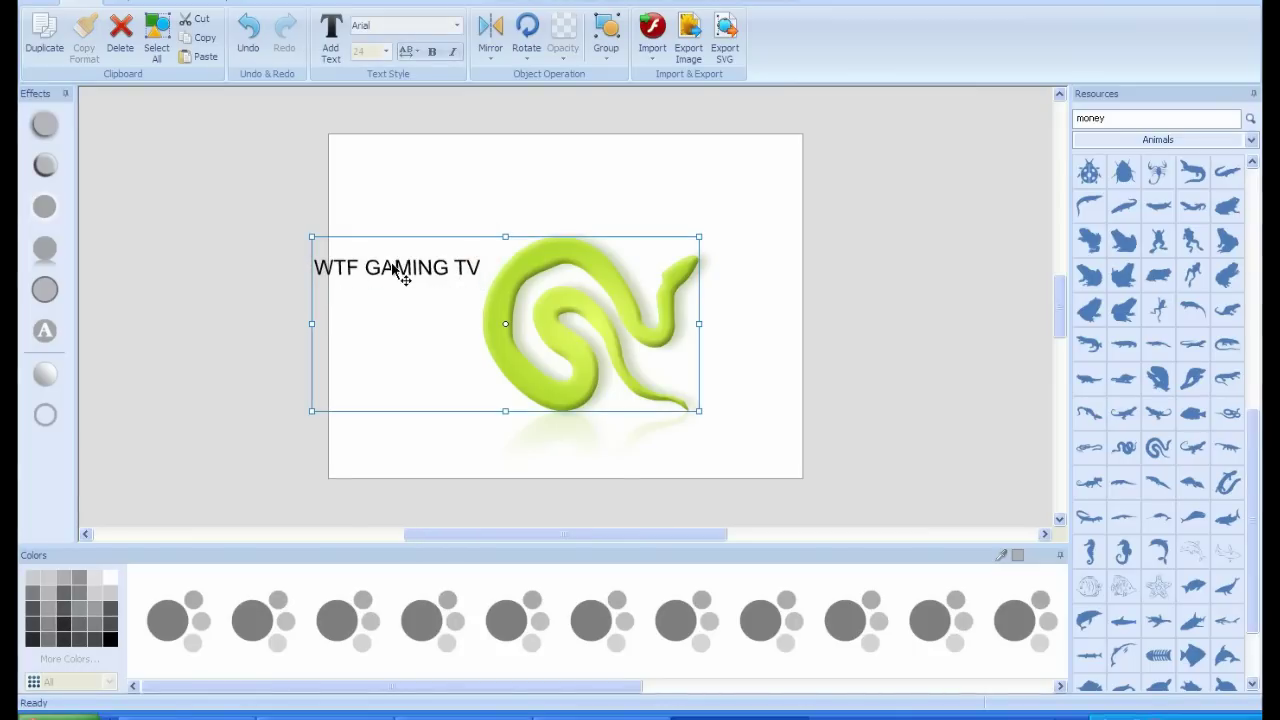
{"action": "left_click", "coordinate": [792, 290]}
{"action": "left_click_drag", "start_coordinate": [749, 209], "coordinate": [476, 438]}
{"action": "left_click_drag", "start_coordinate": [583, 313], "coordinate": [630, 279]}
{"action": "left_click", "coordinate": [354, 163]}
{"action": "left_click_drag", "start_coordinate": [350, 194], "coordinate": [361, 249]}
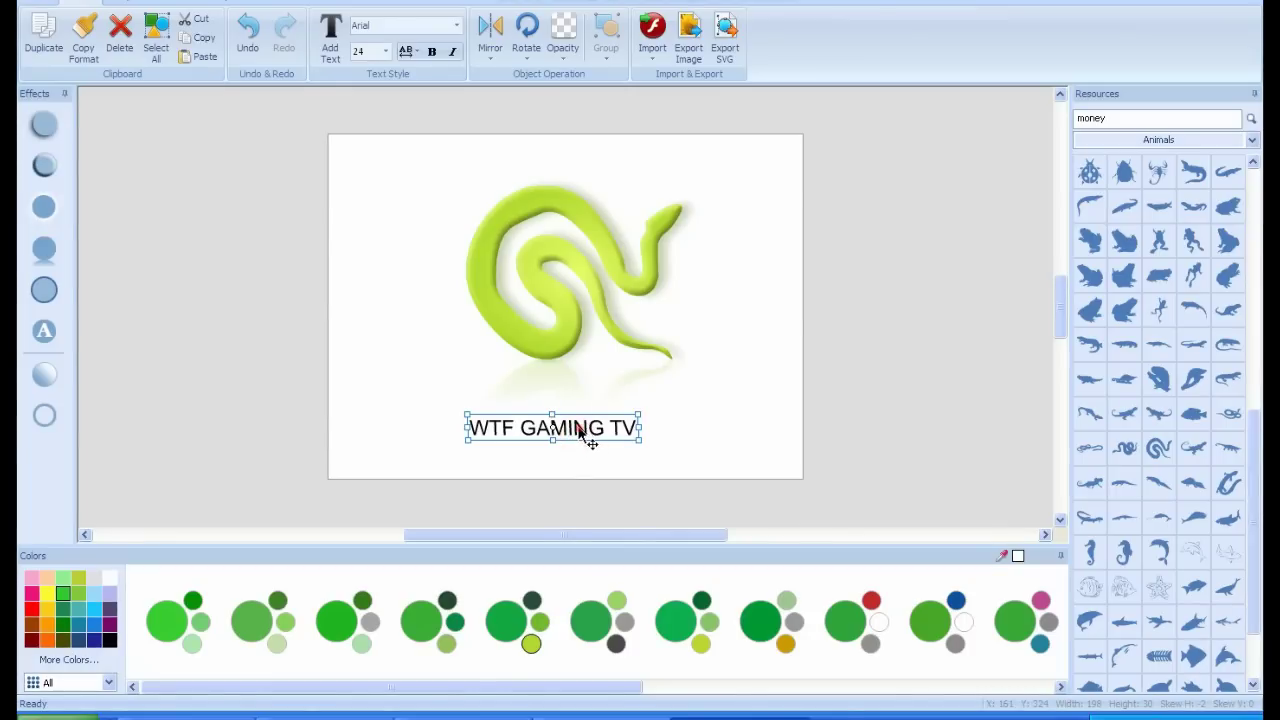
Enlarge the text to about 350 wide and place it directly beneath the snake, with the snake centred on the canvas.
{"action": "left_click_drag", "start_coordinate": [578, 428], "coordinate": [656, 419]}
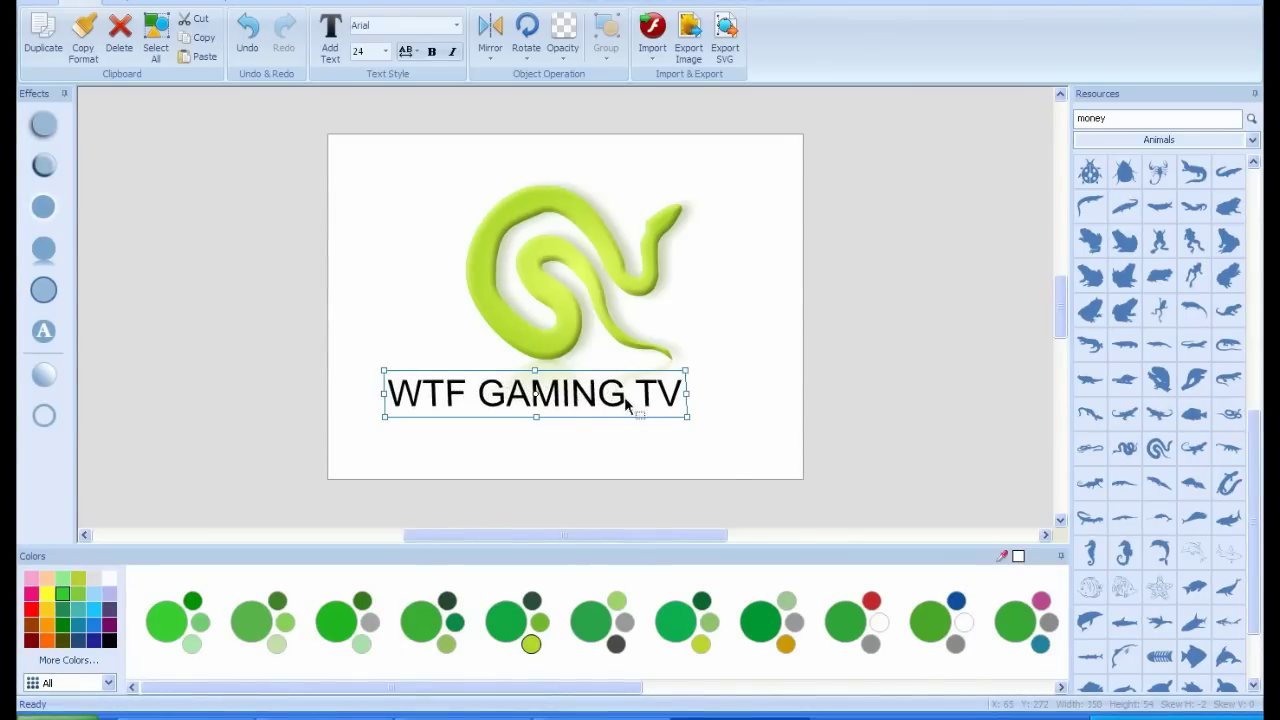
{"action": "left_click", "coordinate": [691, 406]}
{"action": "left_click", "coordinate": [617, 397]}
{"action": "left_click_drag", "start_coordinate": [588, 396], "coordinate": [603, 400]}
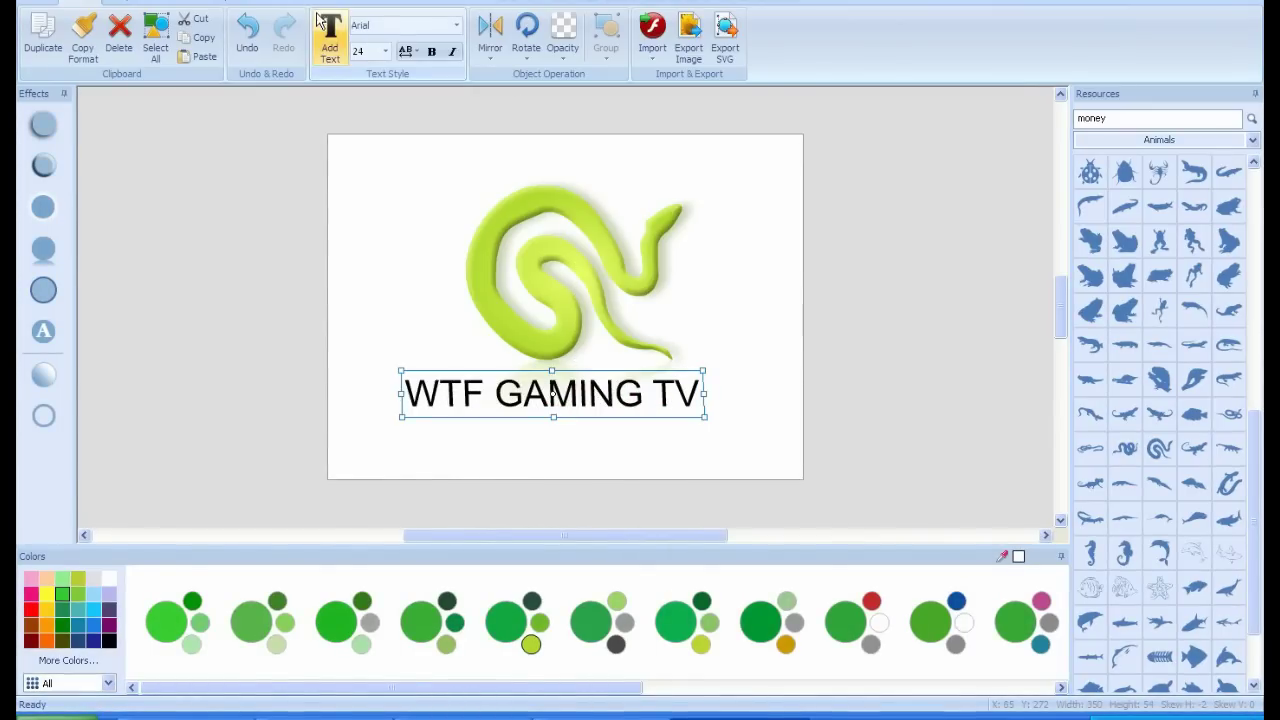
Try the Arial Rounded MT Bold and As seen on TV Skew fonts on the text.
{"action": "left_click", "coordinate": [440, 28]}
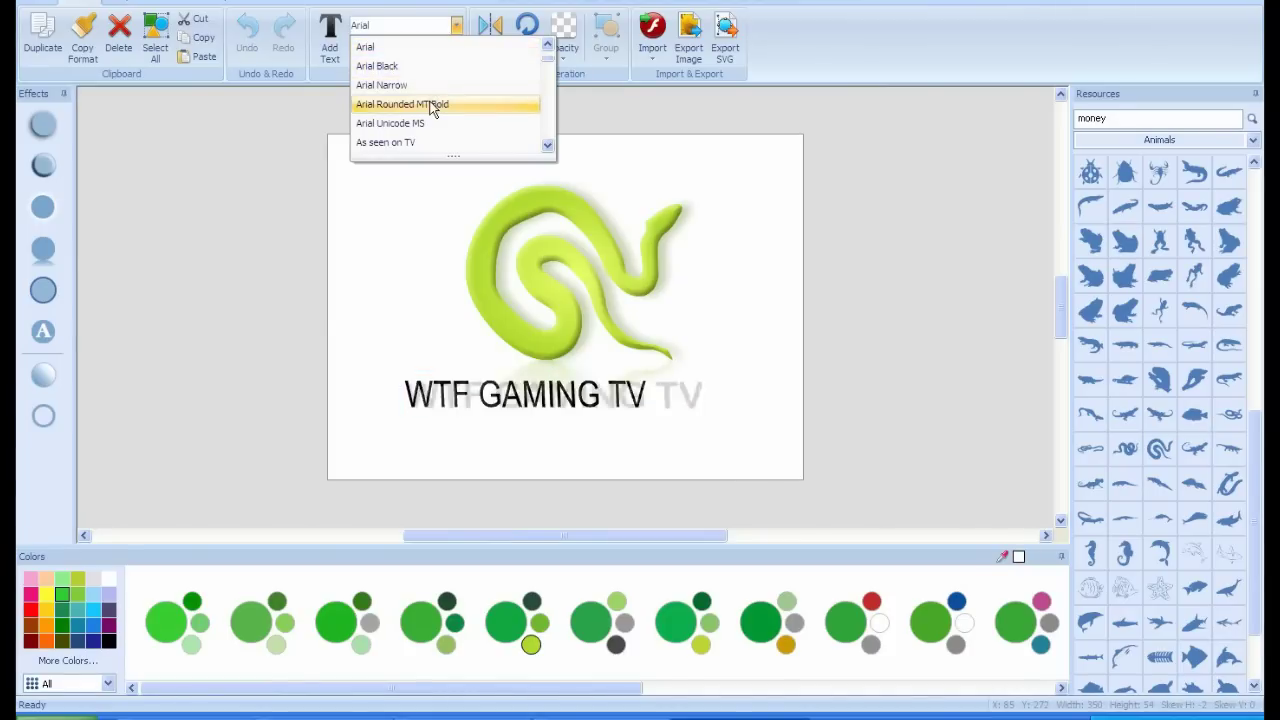
{"action": "left_click", "coordinate": [405, 104]}
{"action": "left_click", "coordinate": [446, 25]}
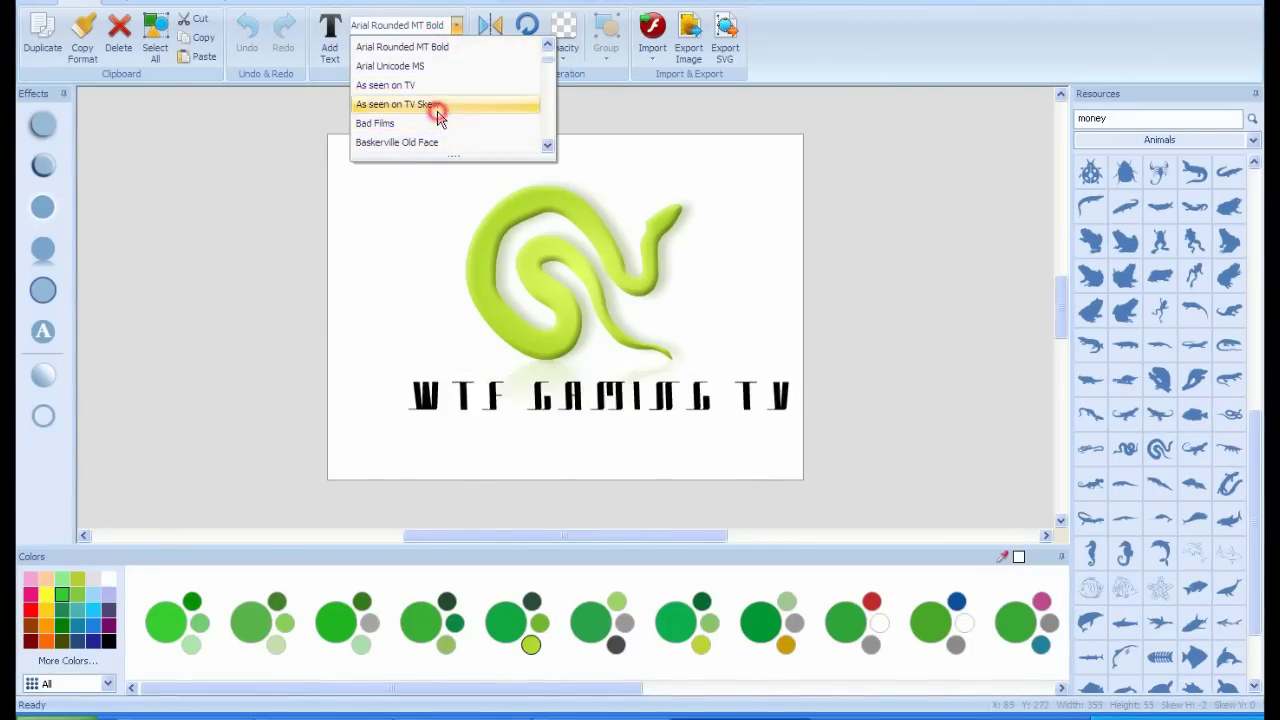
{"action": "left_click", "coordinate": [437, 104]}
Set the text's font to 28 Days Later.
{"action": "left_click", "coordinate": [446, 25]}
{"action": "scroll", "coordinate": [445, 69], "scroll_direction": "down", "scroll_amount": 1}
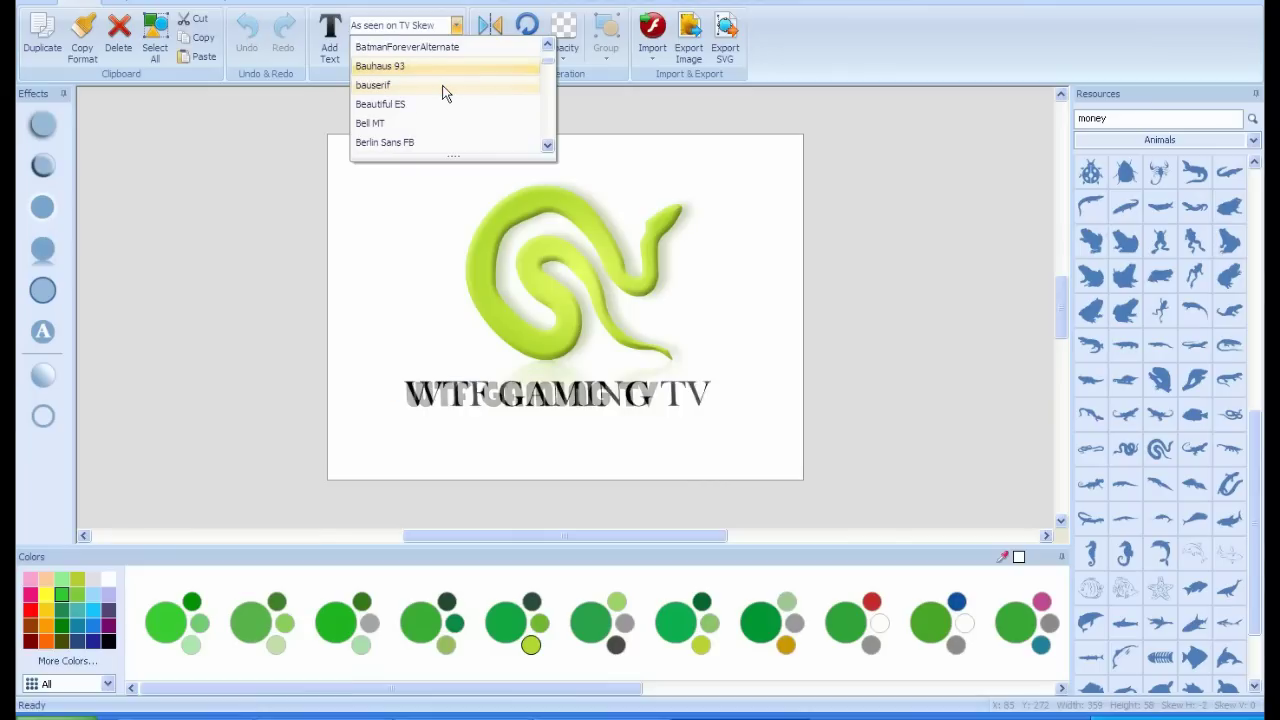
{"action": "scroll", "coordinate": [422, 100], "scroll_direction": "up", "scroll_amount": 5}
{"action": "scroll", "coordinate": [388, 54], "scroll_direction": "up", "scroll_amount": 2}
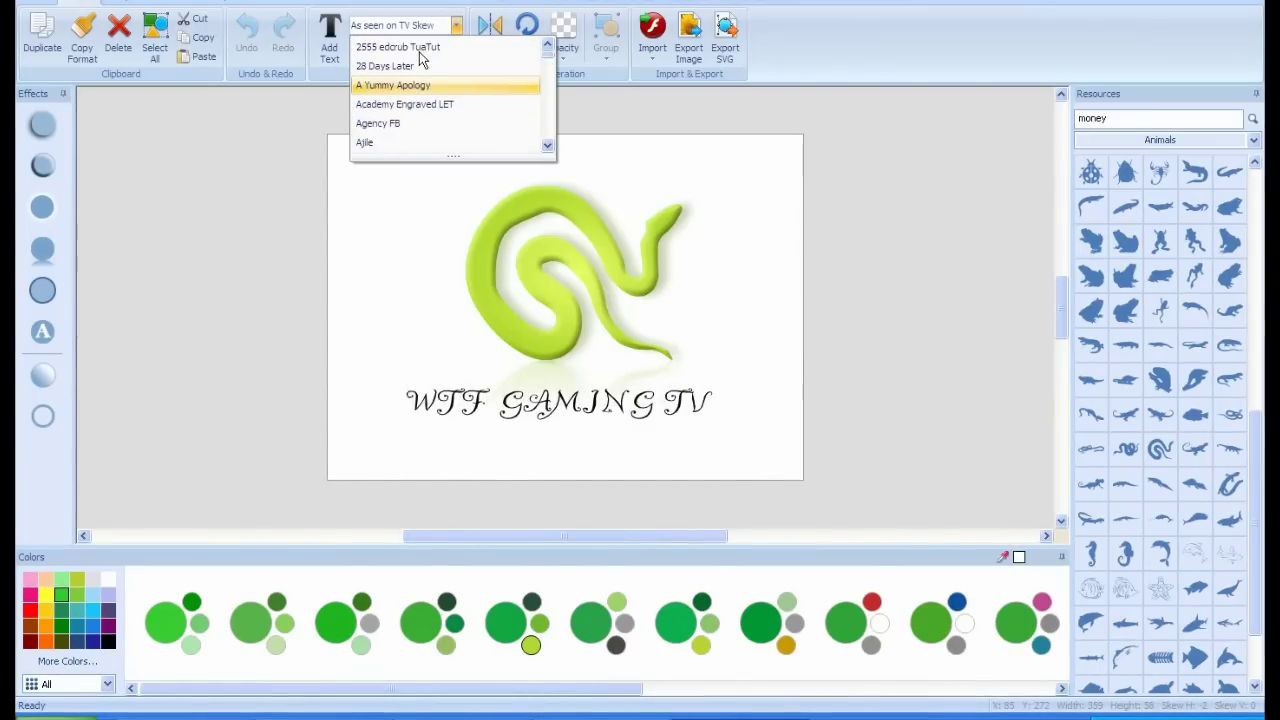
{"action": "left_click", "coordinate": [406, 73]}
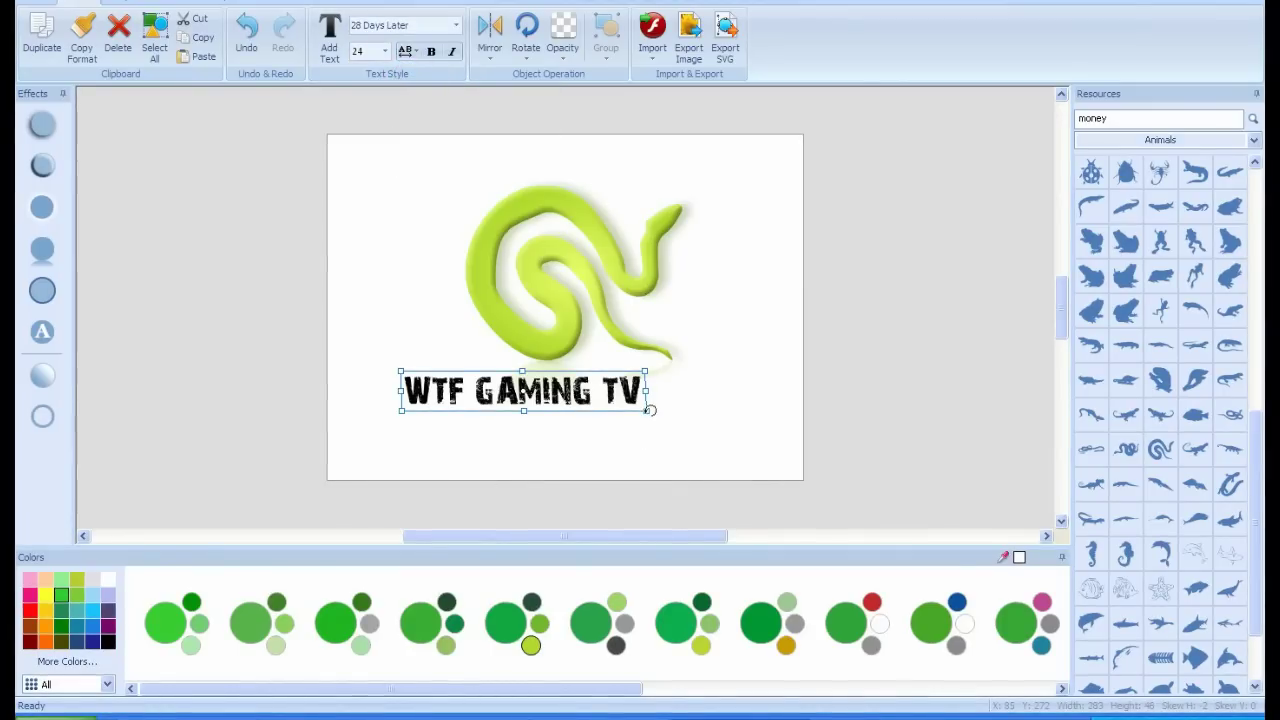
Shift the text sideways so that it sits centred beneath the snake.
{"action": "left_click", "coordinate": [657, 412]}
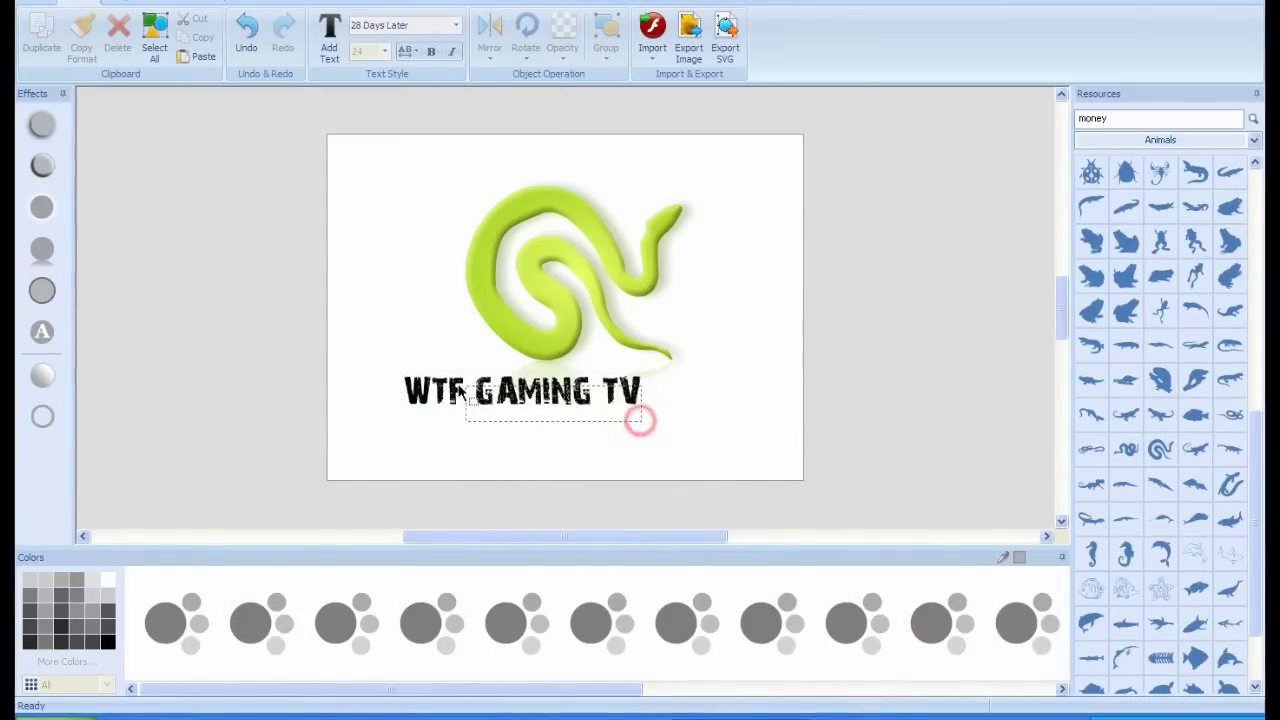
{"action": "left_click", "coordinate": [402, 383]}
{"action": "left_click_drag", "start_coordinate": [460, 393], "coordinate": [493, 398]}
{"action": "left_click", "coordinate": [783, 386]}
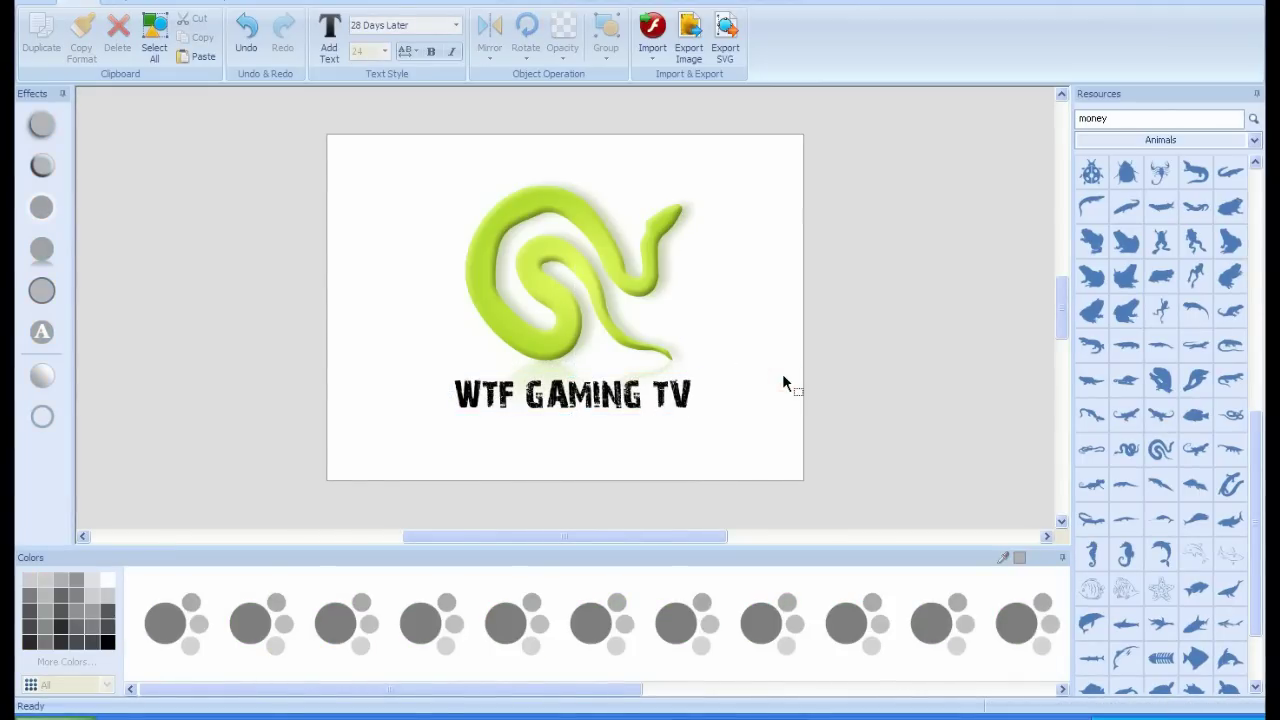
Colour the "WTF GAMING TV" text dark indigo blue.
{"action": "left_click_drag", "start_coordinate": [700, 371], "coordinate": [430, 420]}
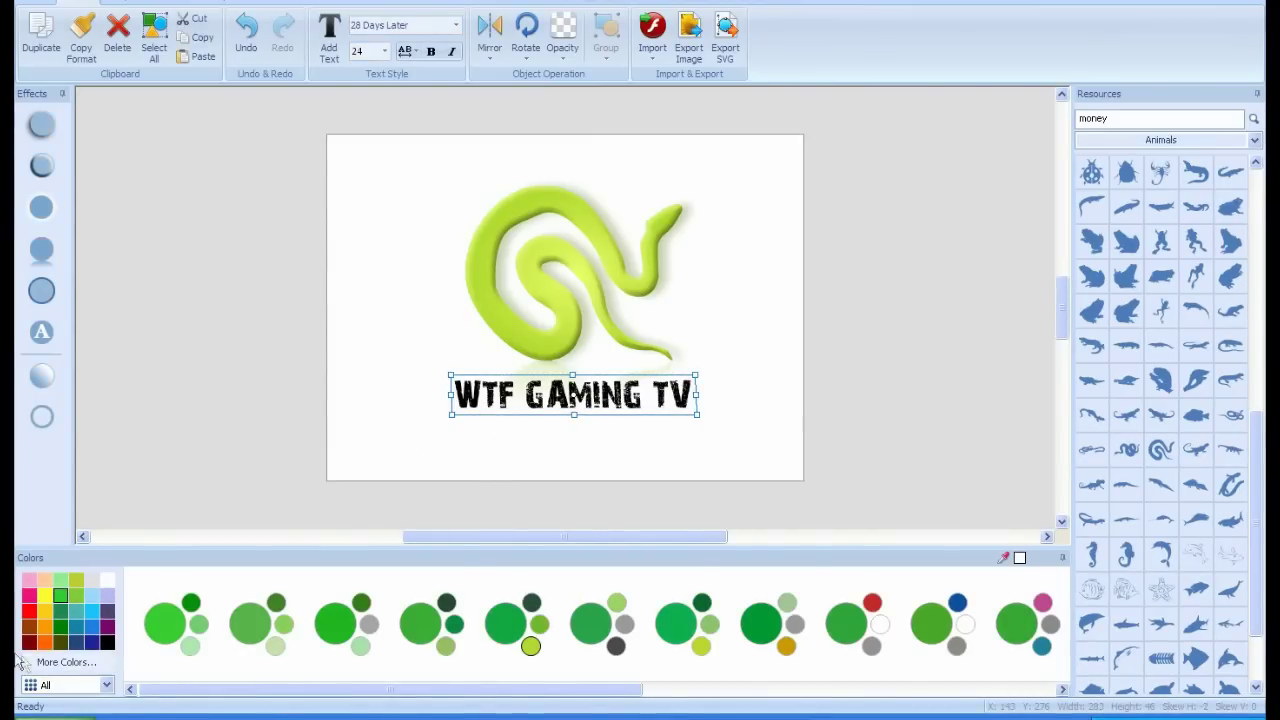
{"action": "left_click", "coordinate": [48, 560]}
{"action": "left_click", "coordinate": [29, 611]}
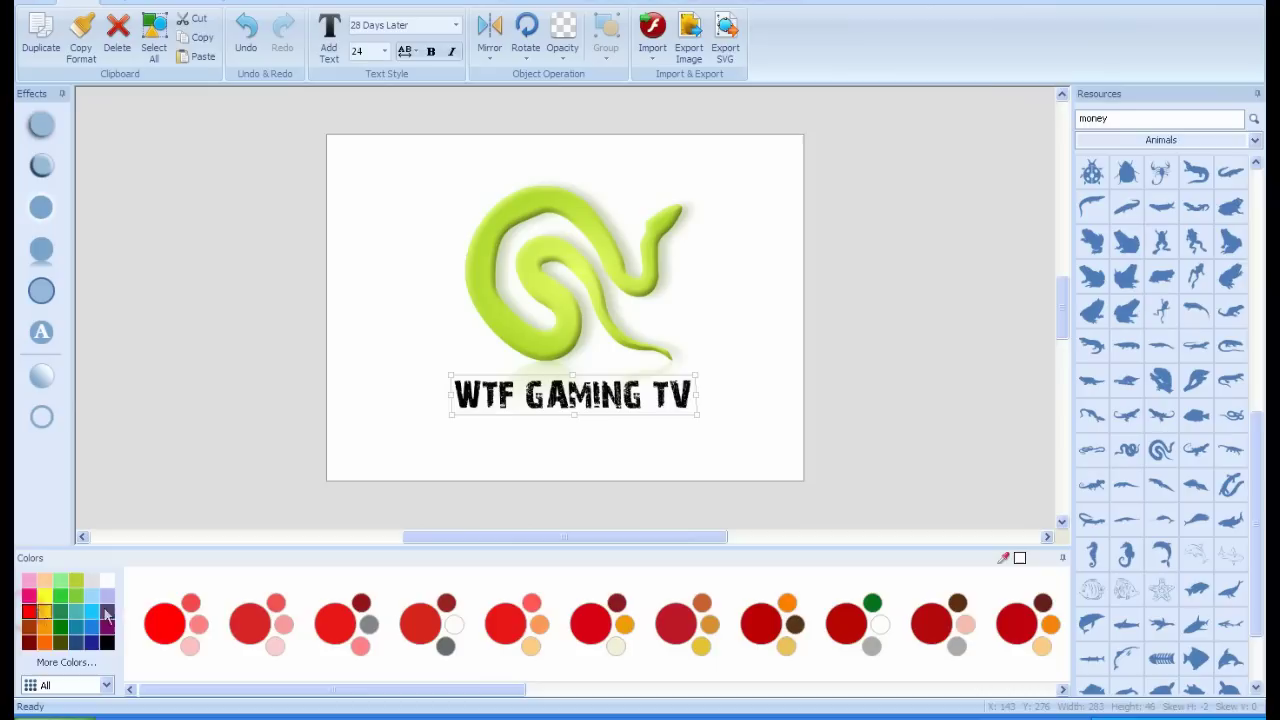
{"action": "left_click", "coordinate": [33, 630]}
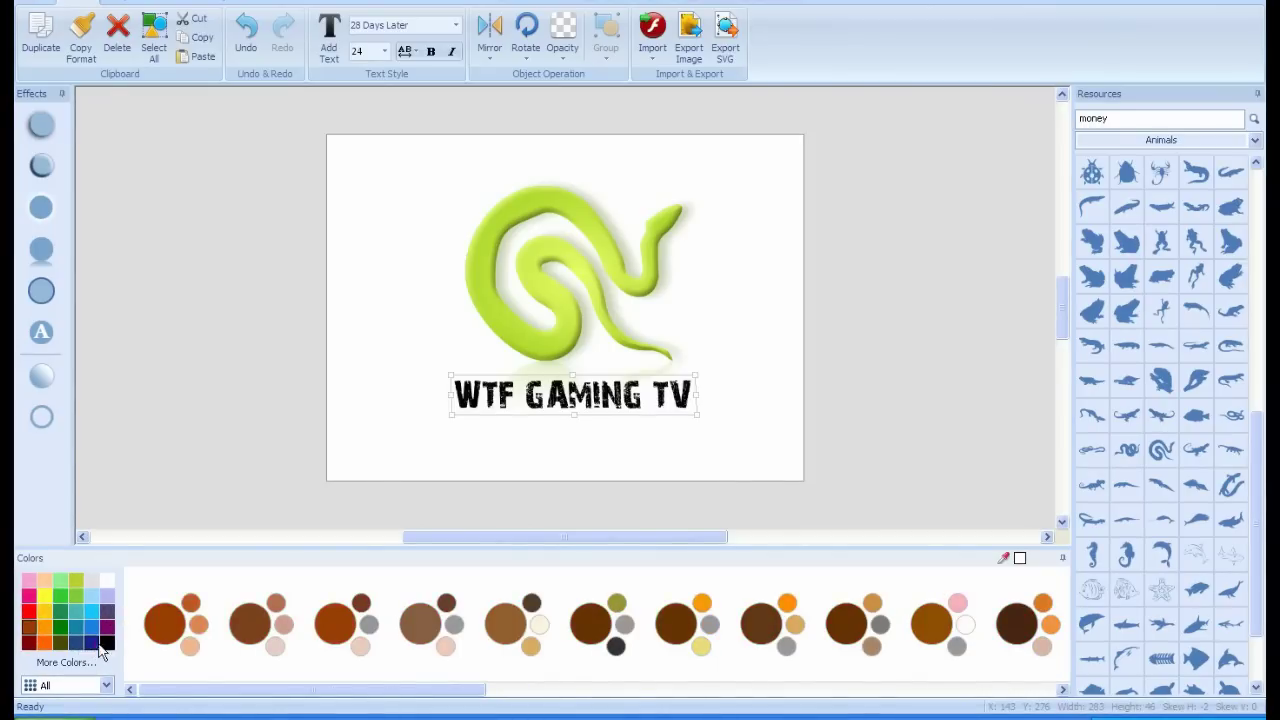
{"action": "left_click", "coordinate": [91, 642]}
{"action": "left_click", "coordinate": [262, 634]}
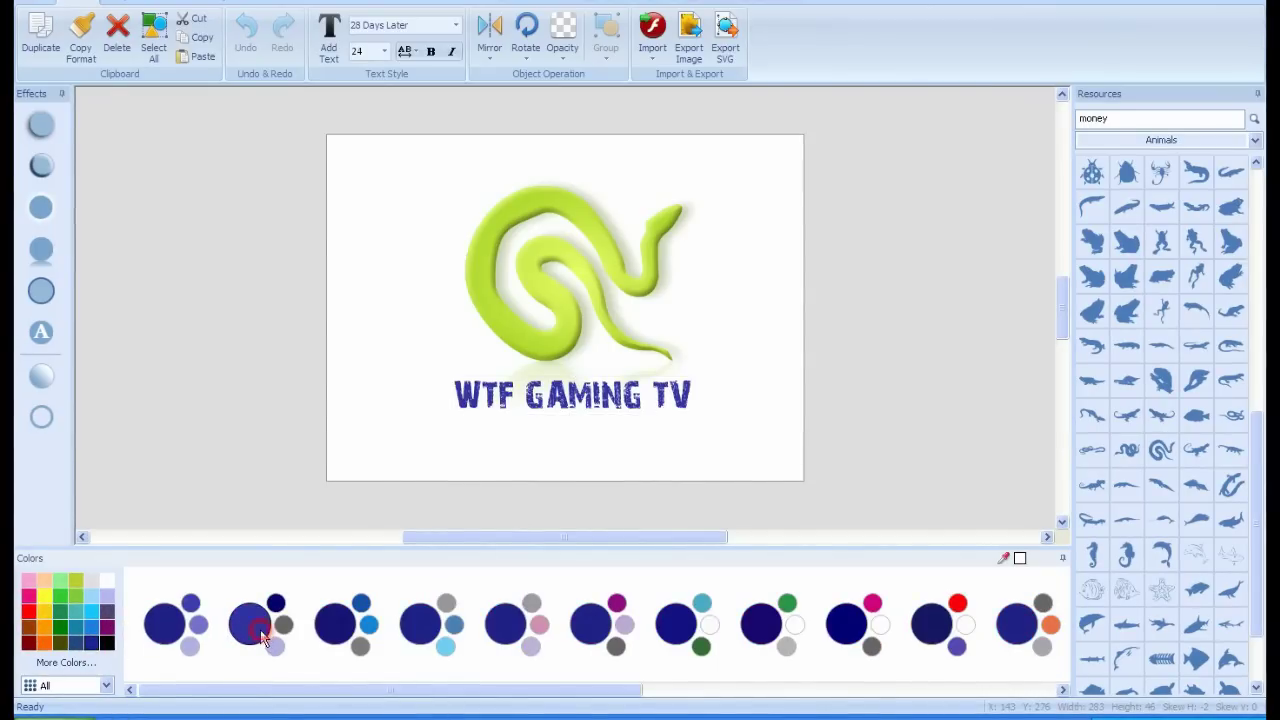
Recolour the text with the first bright blue swatch.
{"action": "left_click", "coordinate": [493, 410]}
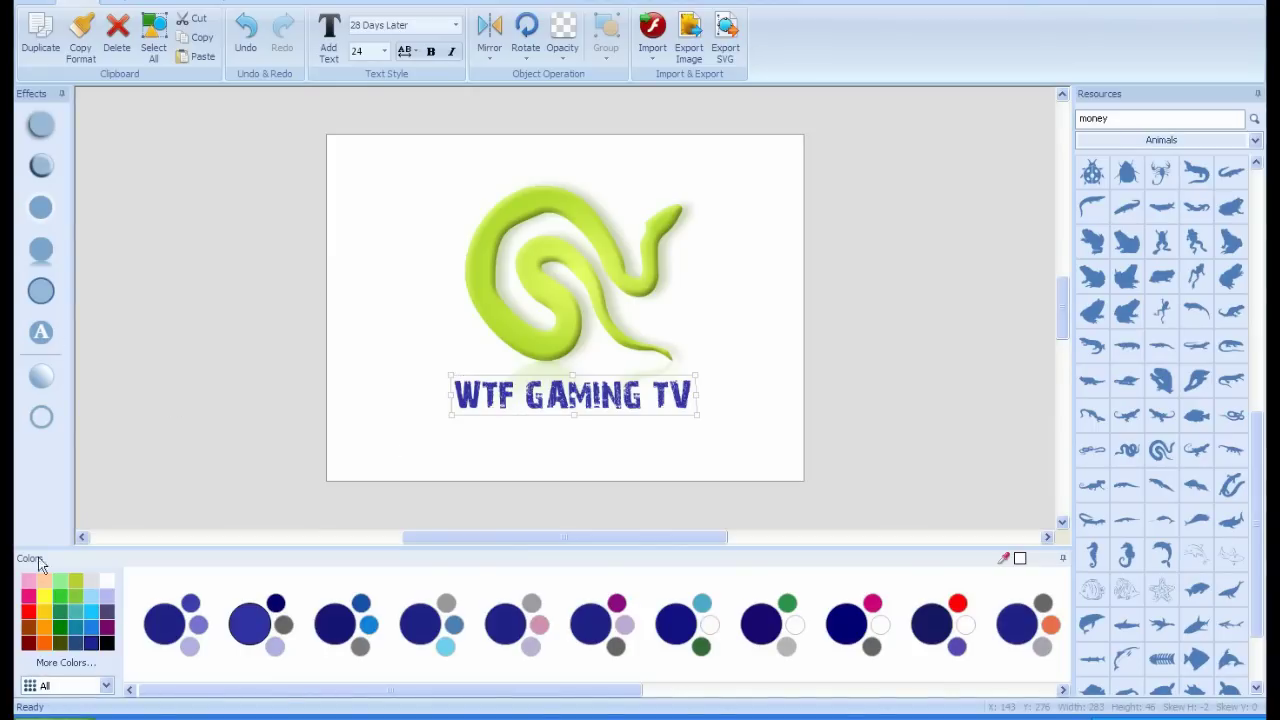
{"action": "left_click", "coordinate": [91, 627]}
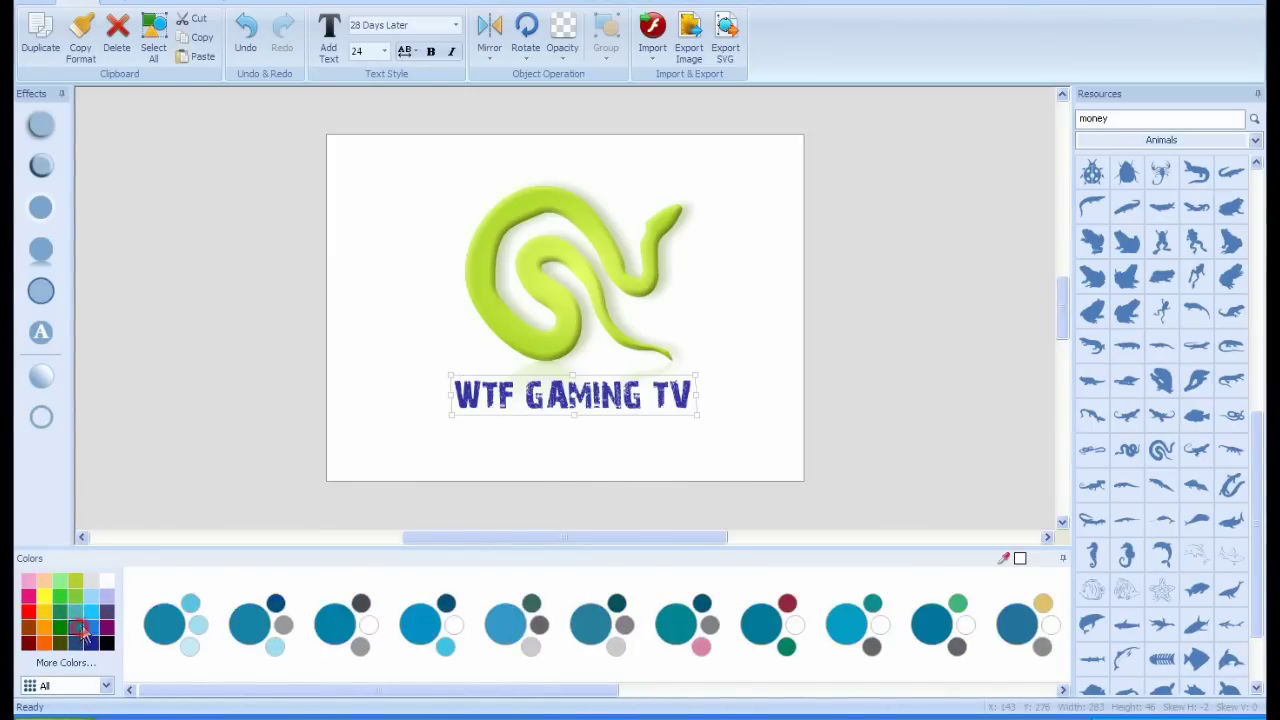
{"action": "left_click", "coordinate": [164, 624]}
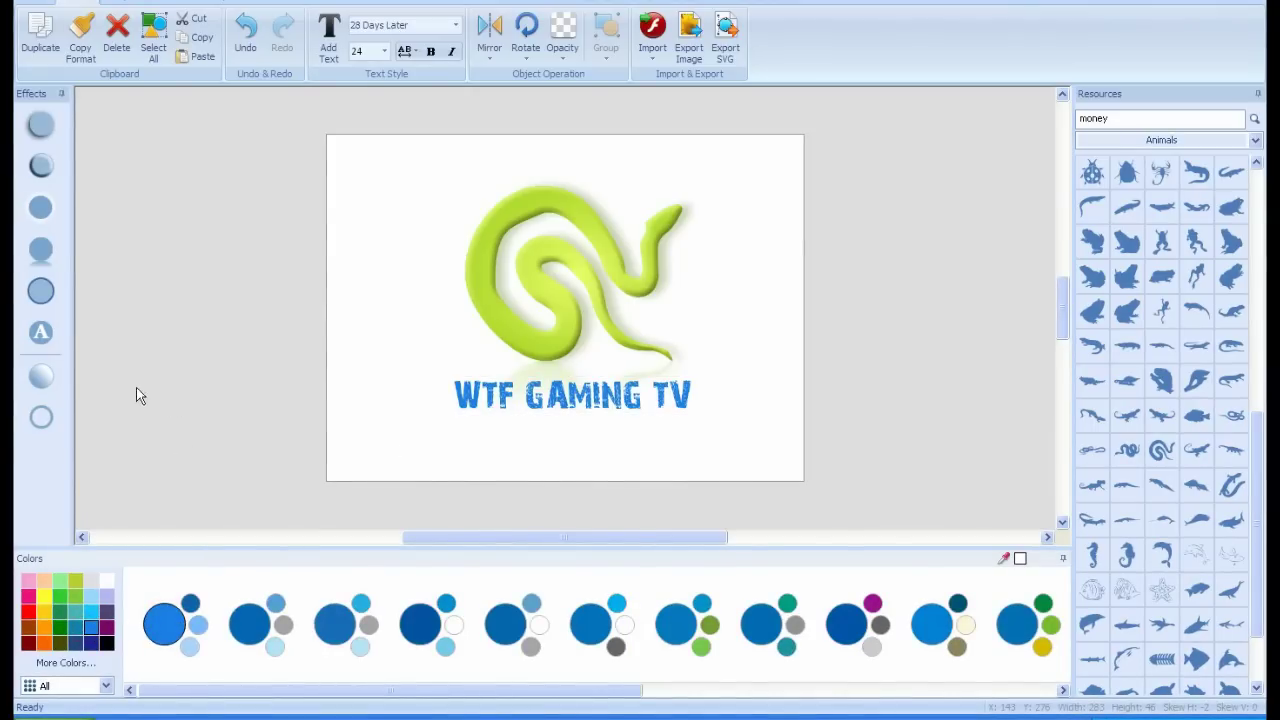
Apply the soft shadow preset with angle 45, distance 5, strength 65% and blur 17 to the text.
{"action": "left_click", "coordinate": [24, 124]}
{"action": "mouse_move", "coordinate": [46, 124]}
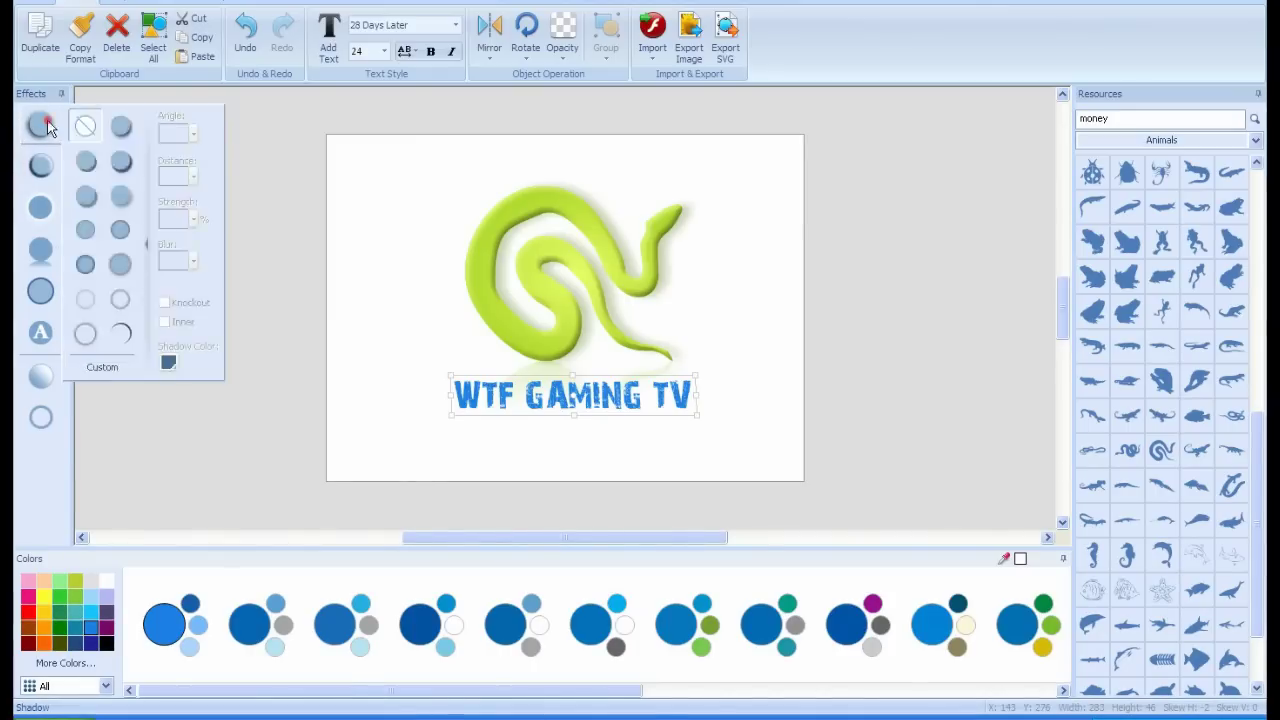
{"action": "left_click", "coordinate": [118, 133]}
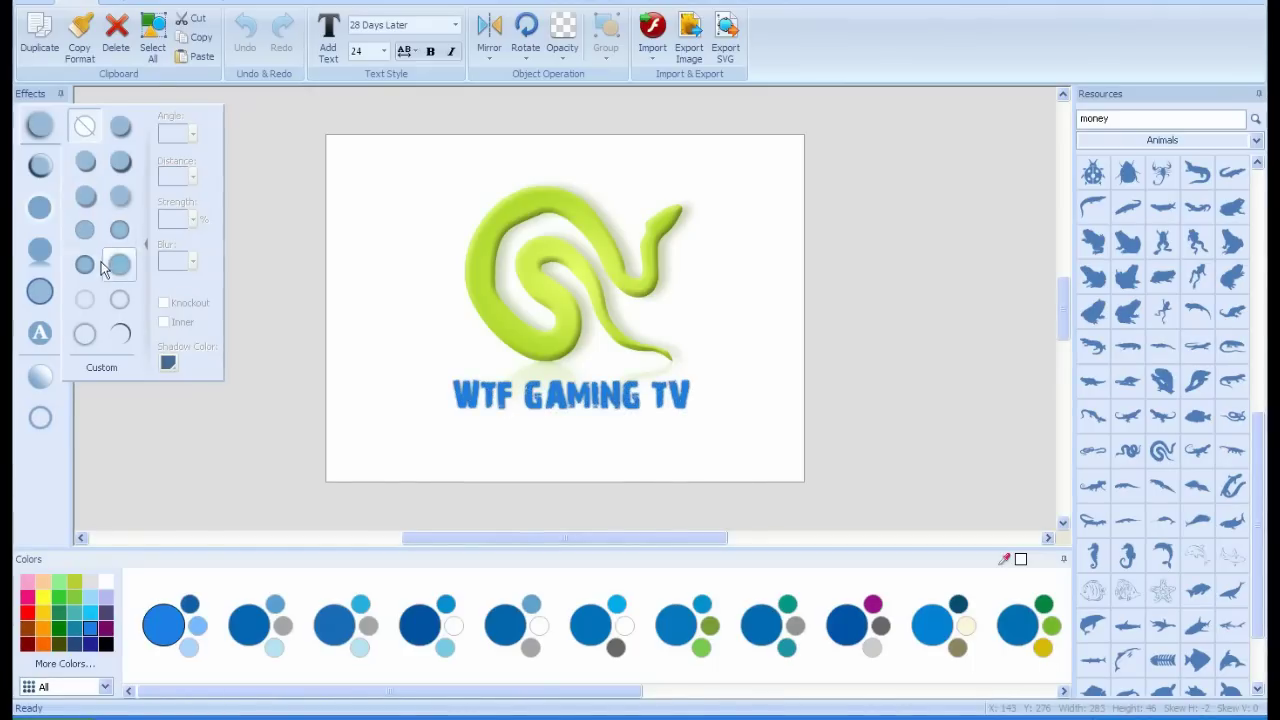
{"action": "left_click", "coordinate": [110, 206]}
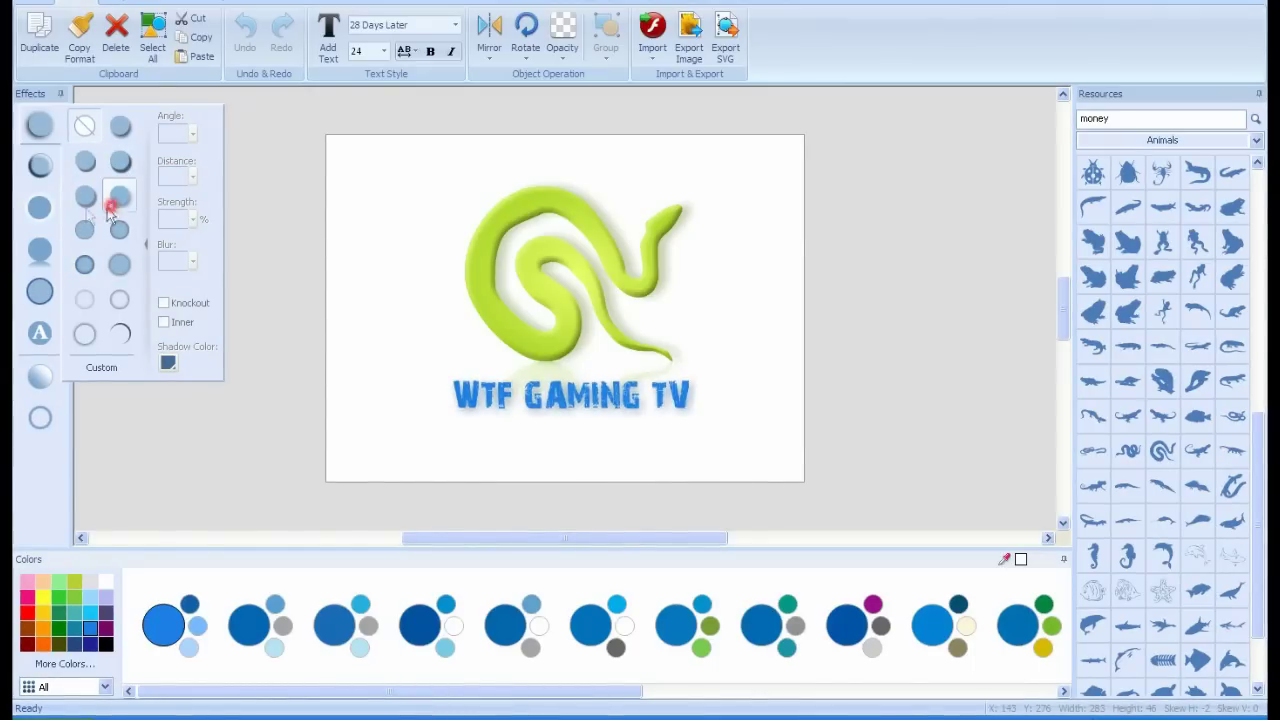
Add the first reflection preset to the text, leaving it without a bevel, glow or outline.
{"action": "left_click", "coordinate": [44, 176]}
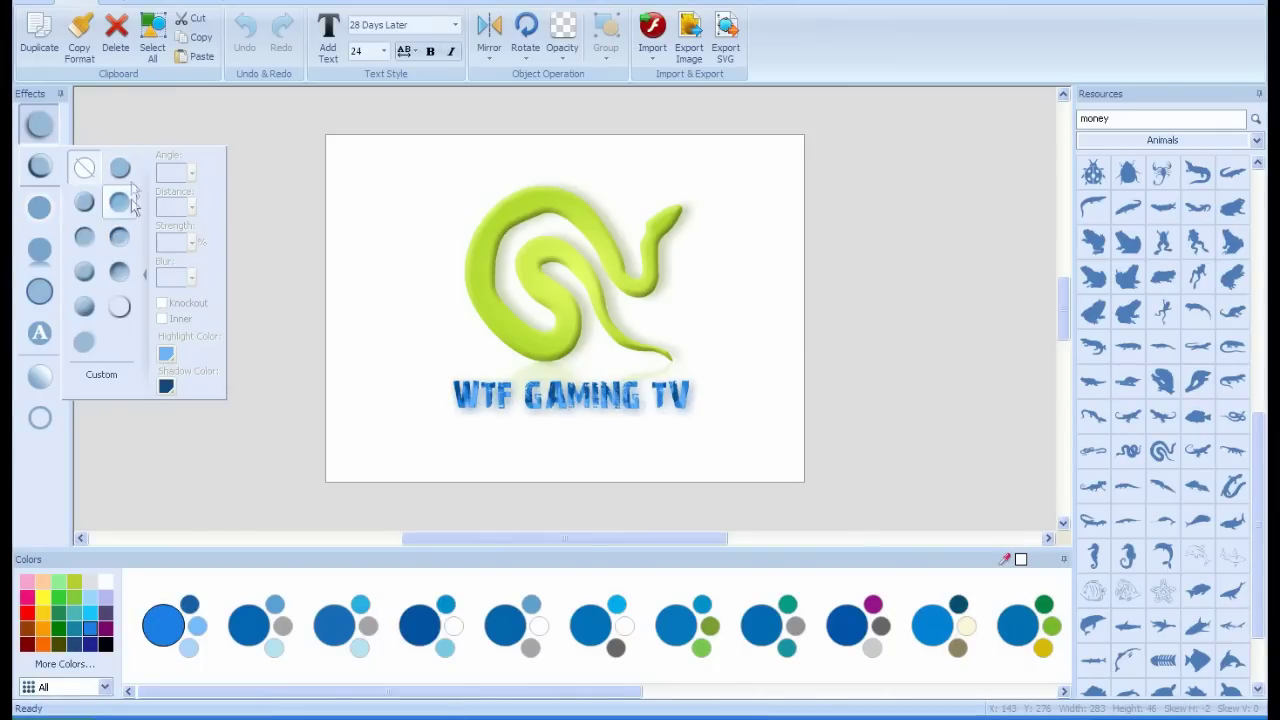
{"action": "left_click", "coordinate": [31, 207]}
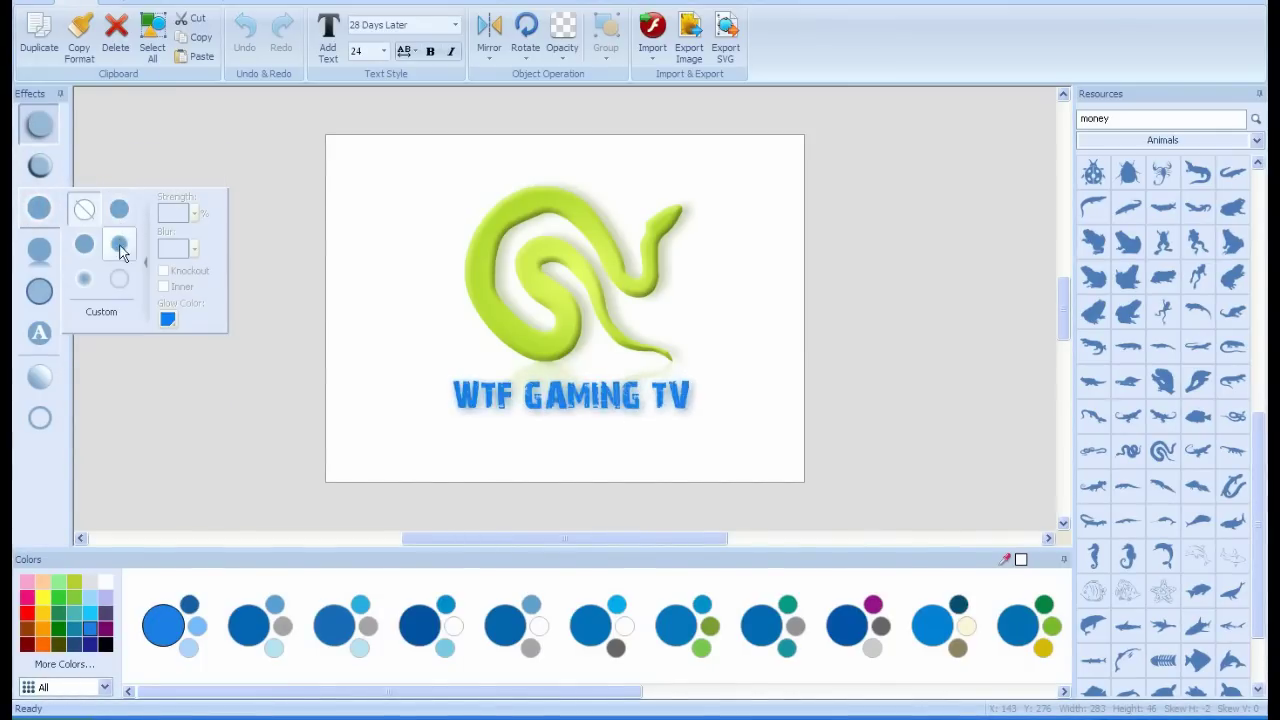
{"action": "left_click", "coordinate": [40, 250]}
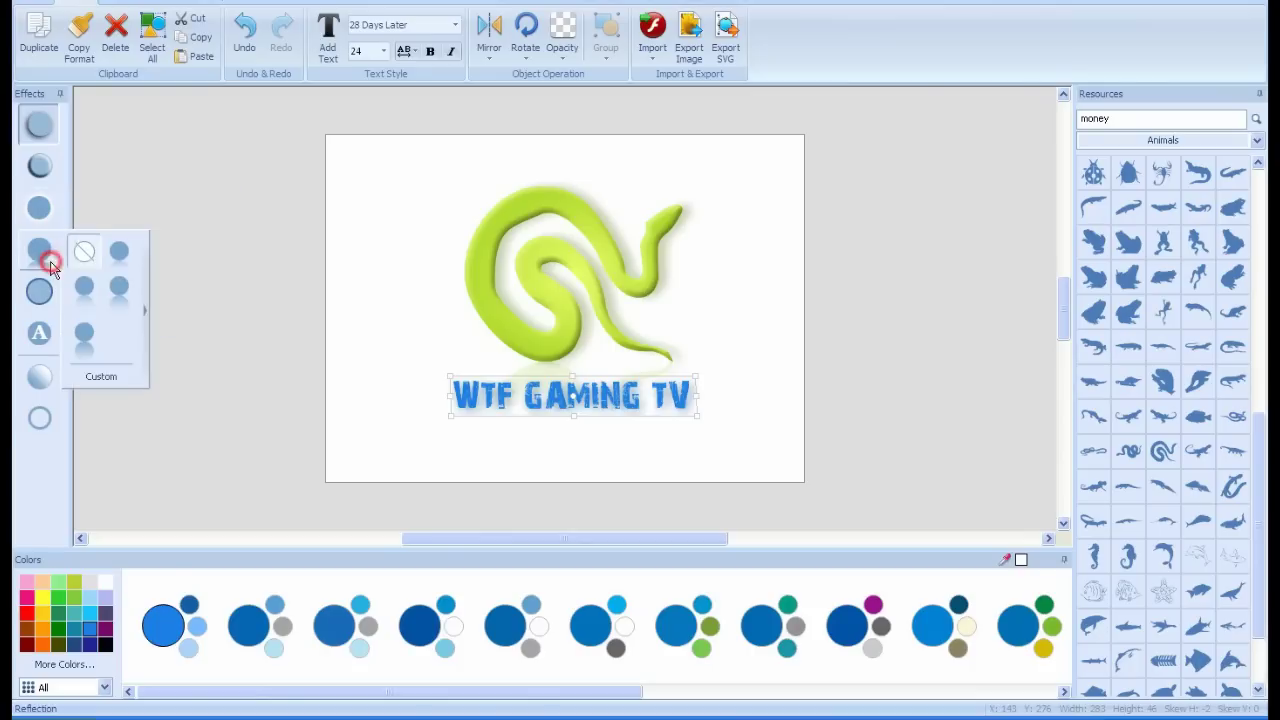
{"action": "left_click", "coordinate": [119, 258]}
{"action": "left_click", "coordinate": [48, 303]}
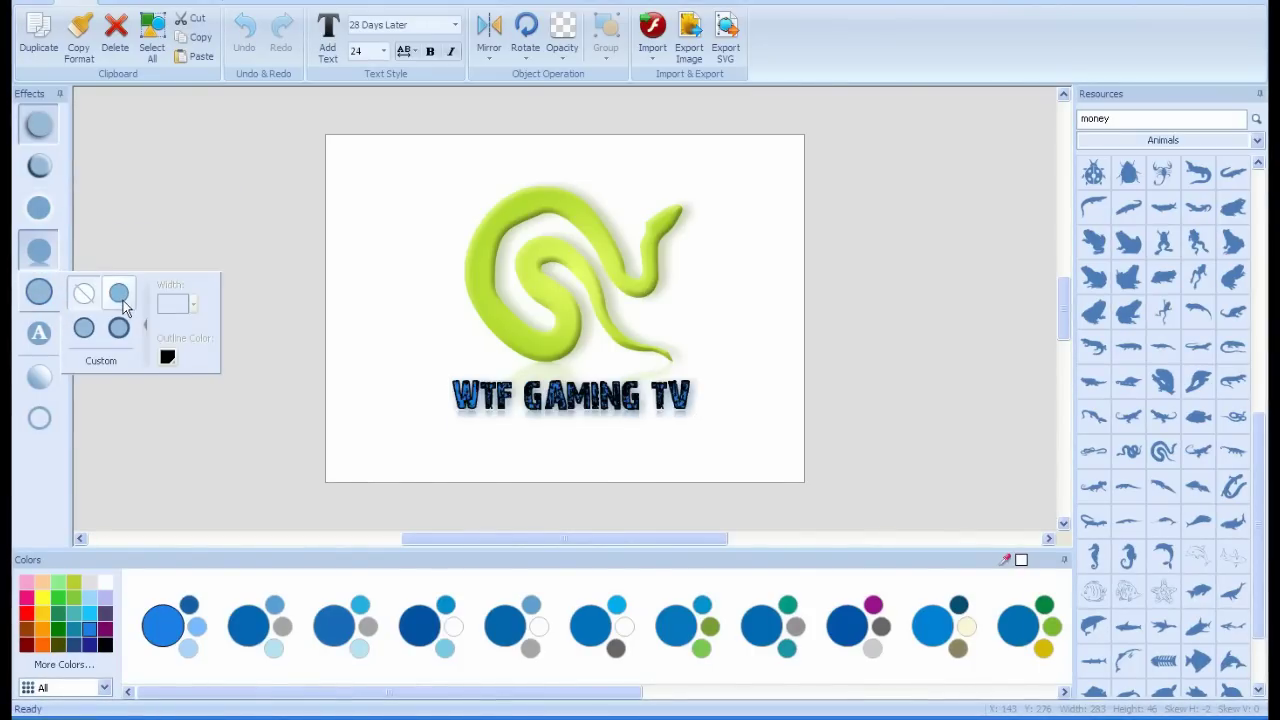
{"action": "left_click", "coordinate": [32, 340]}
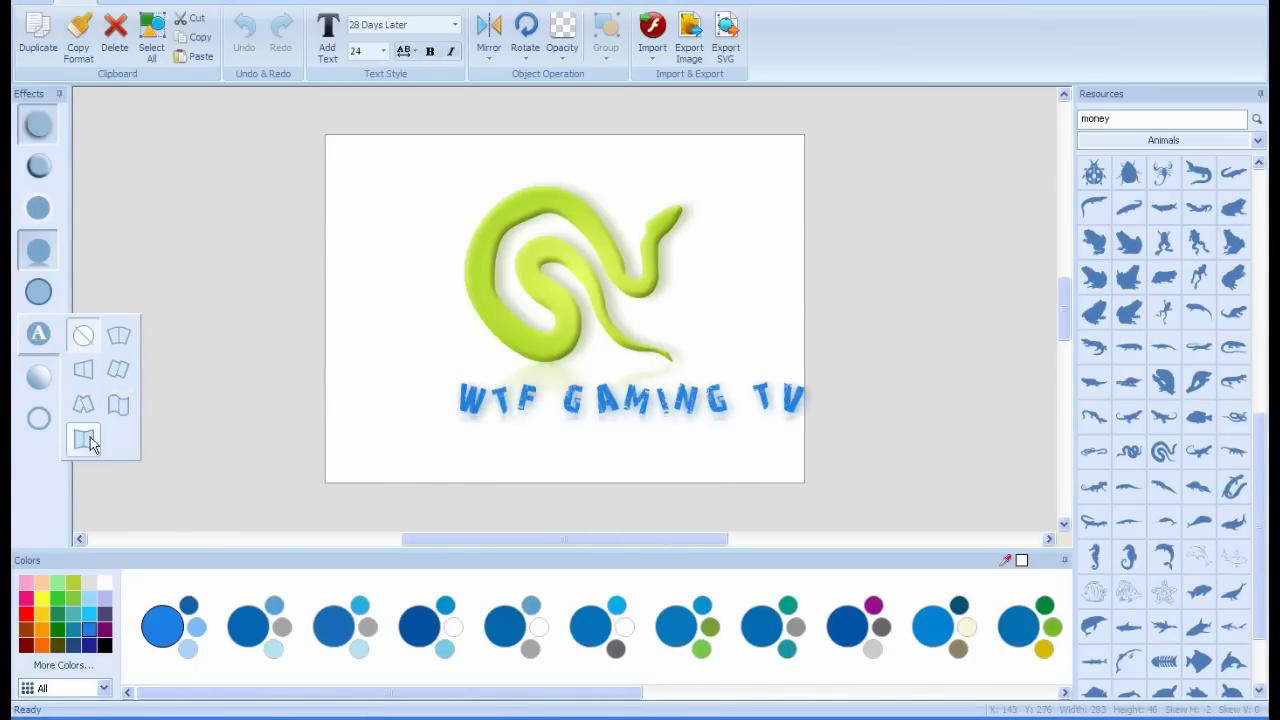
Apply the half-and-half horizontal gradient preset to the "WTF GAMING TV" text, leave its outer line effect off, and deselect the text.
{"action": "left_click", "coordinate": [37, 385]}
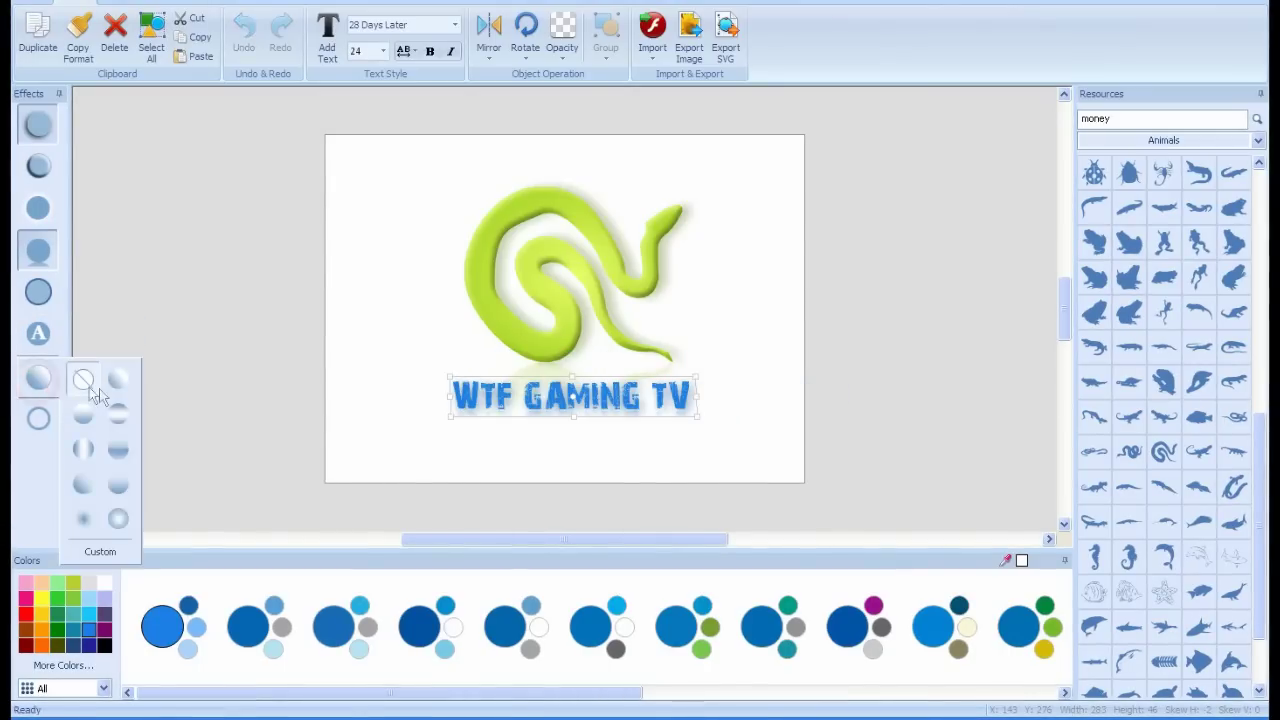
{"action": "left_click", "coordinate": [116, 451]}
{"action": "left_click", "coordinate": [38, 425]}
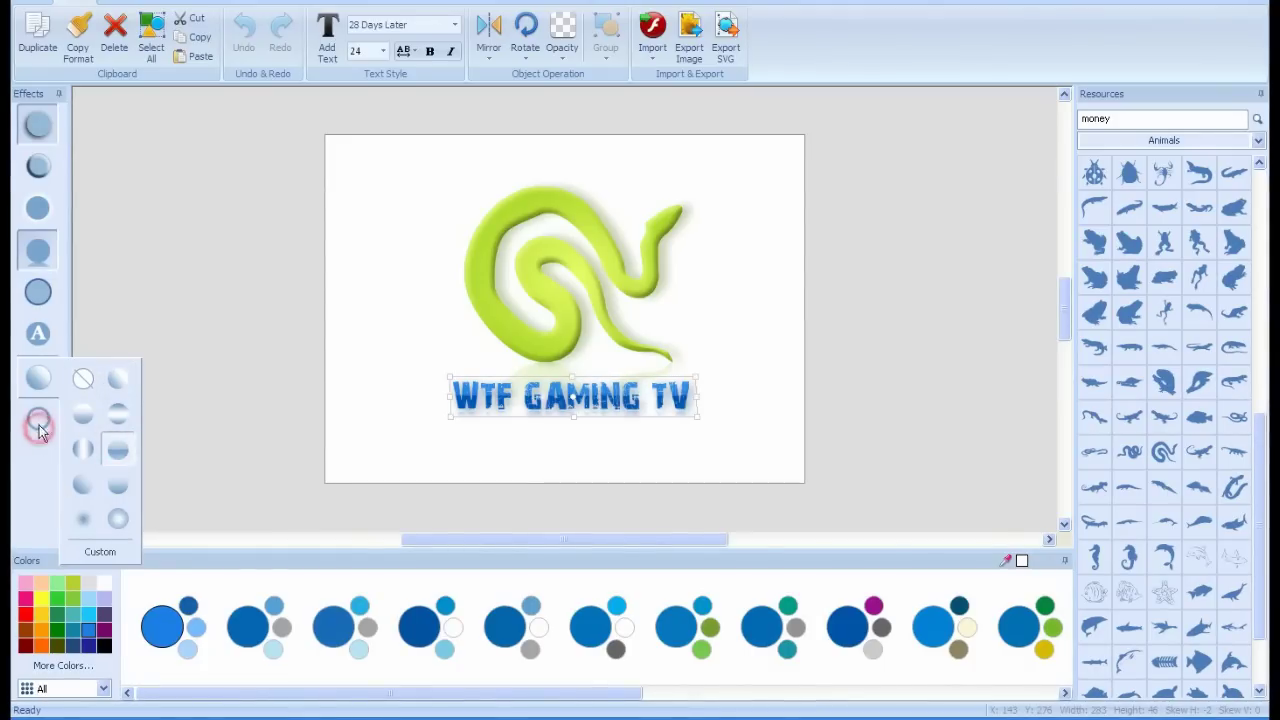
{"action": "left_click", "coordinate": [40, 428]}
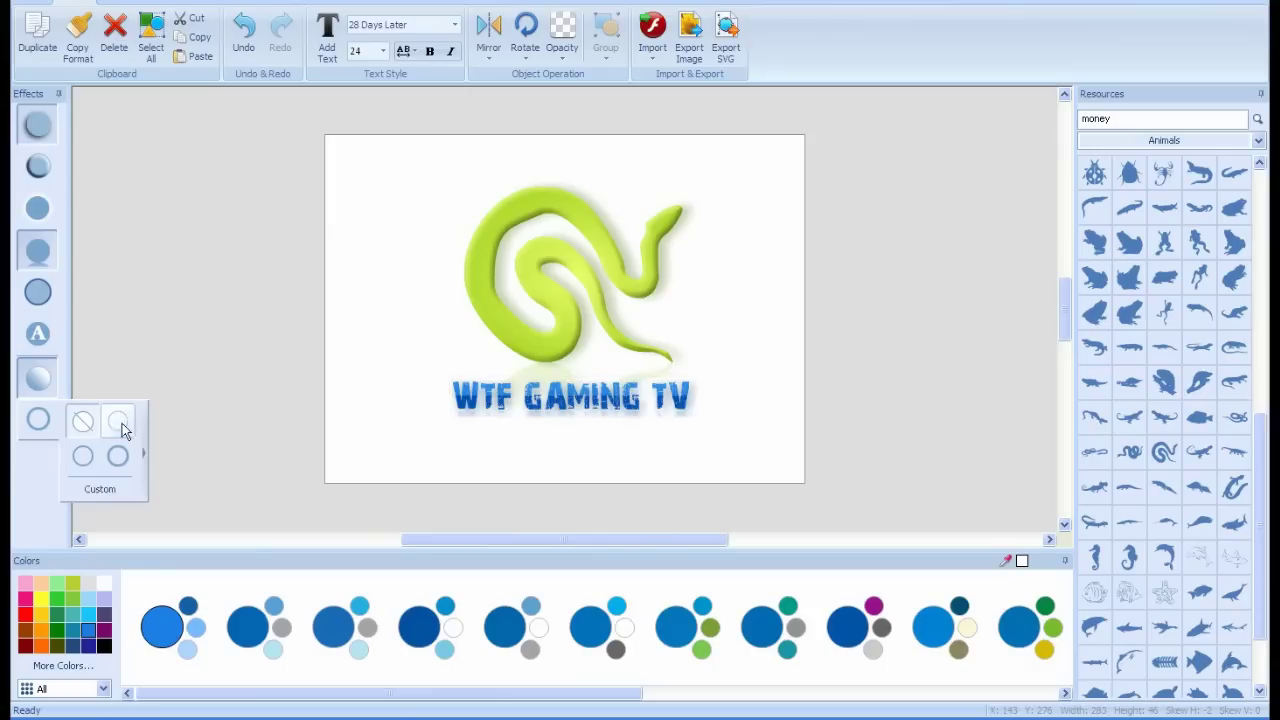
{"action": "left_click", "coordinate": [277, 342]}
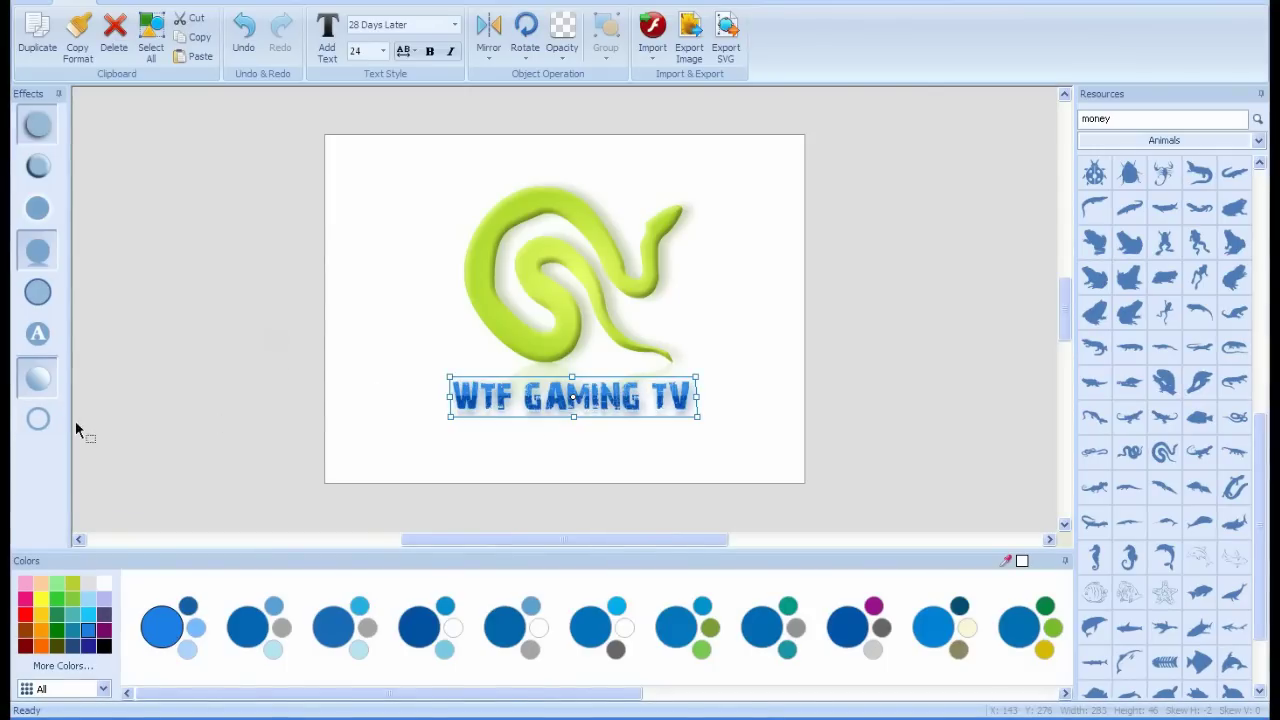
{"action": "left_click", "coordinate": [40, 424]}
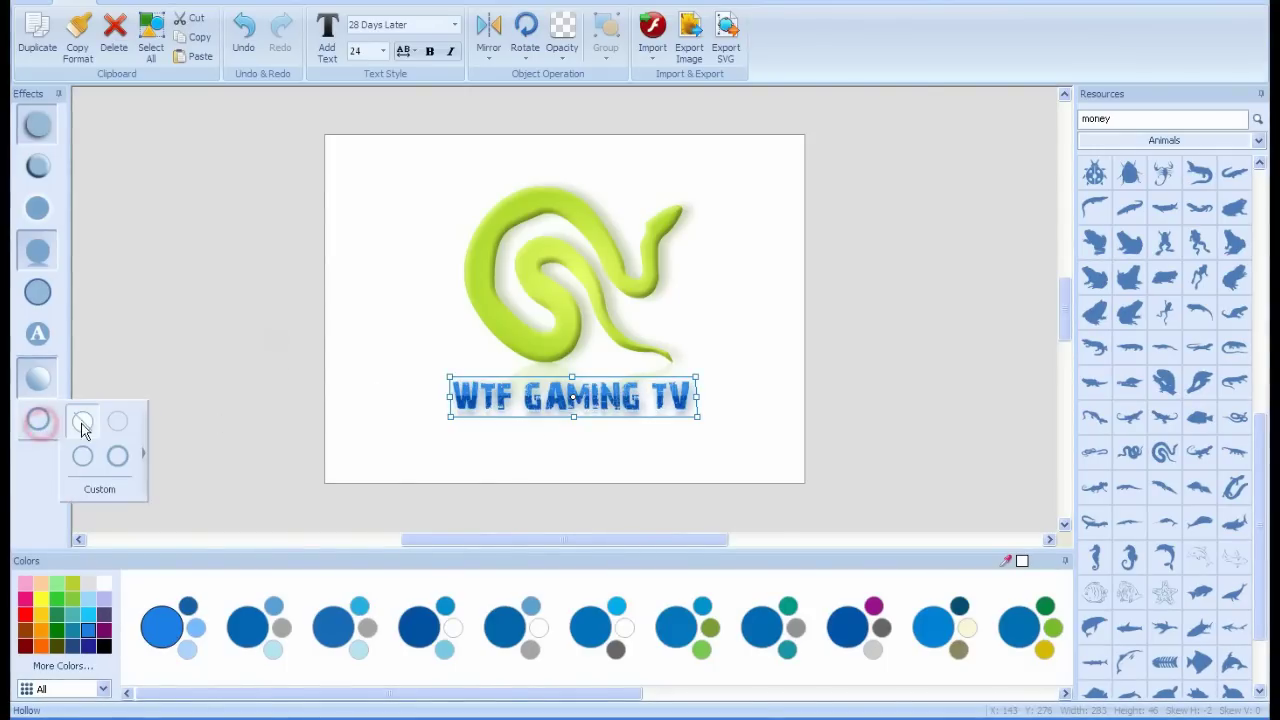
{"action": "left_click", "coordinate": [691, 406]}
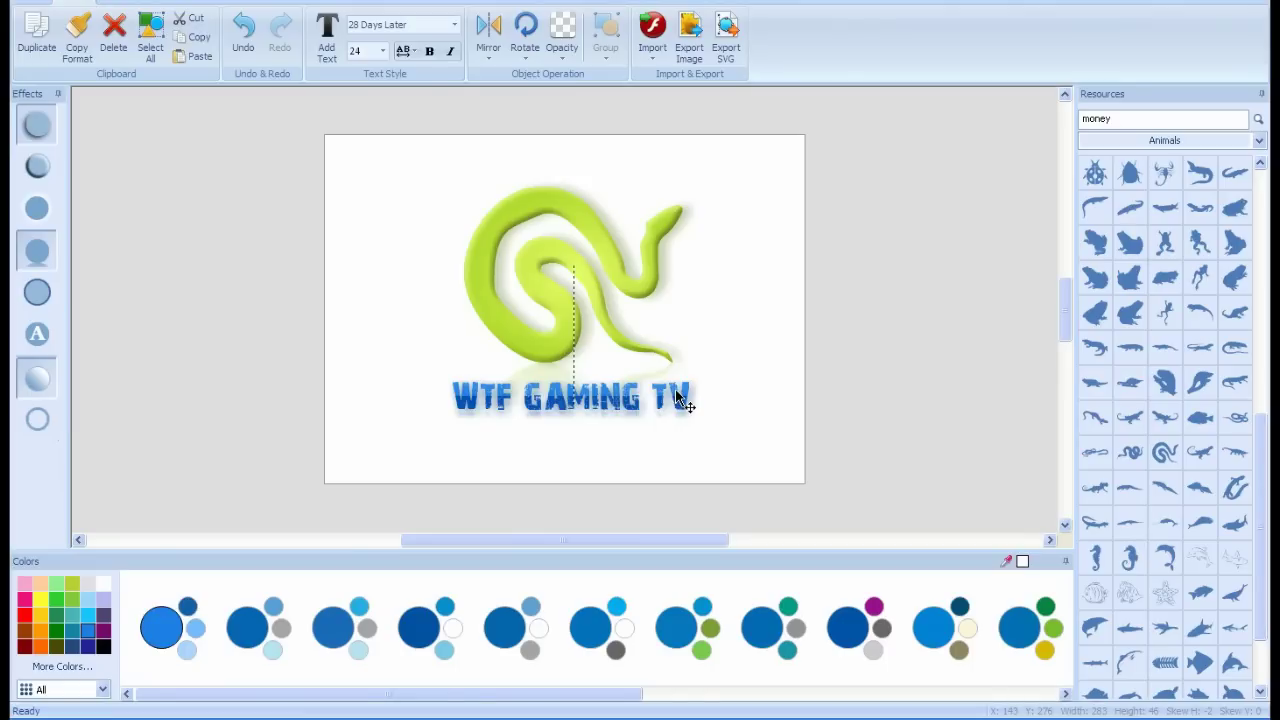
{"action": "left_click", "coordinate": [773, 321]}
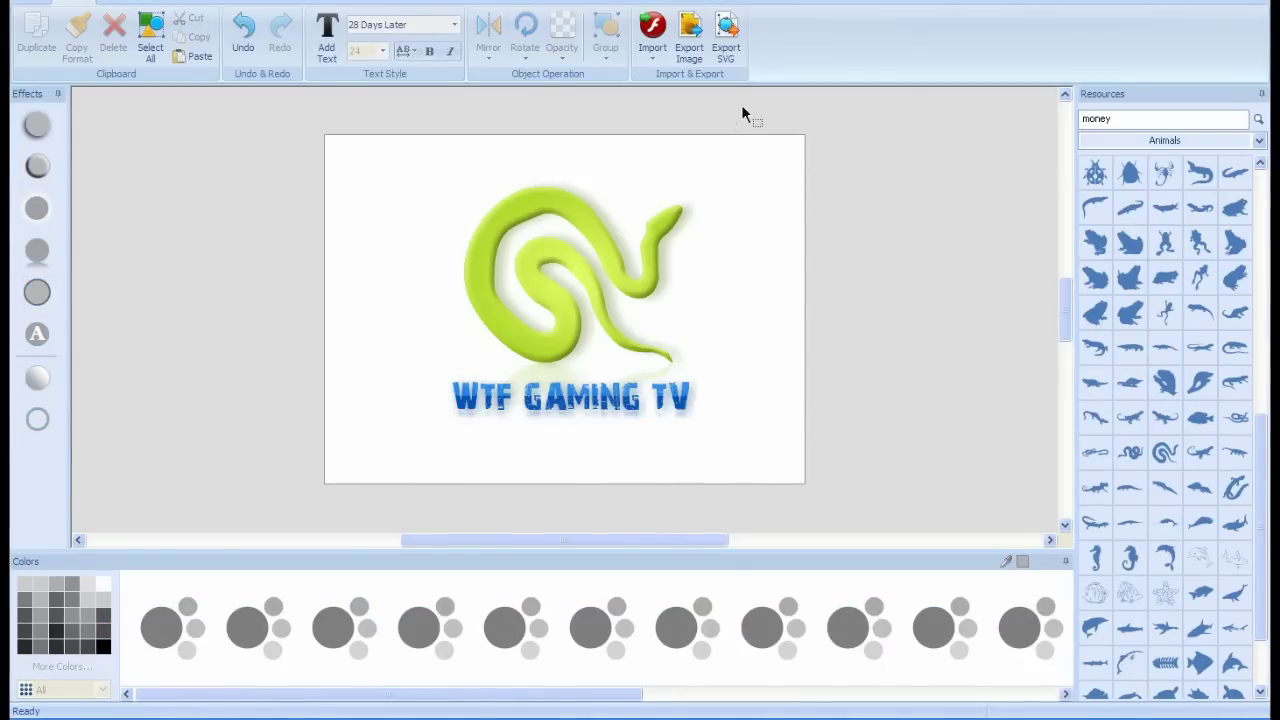
{"action": "left_click_drag", "start_coordinate": [519, 305], "coordinate": [332, 499]}
{"action": "left_click", "coordinate": [785, 272]}
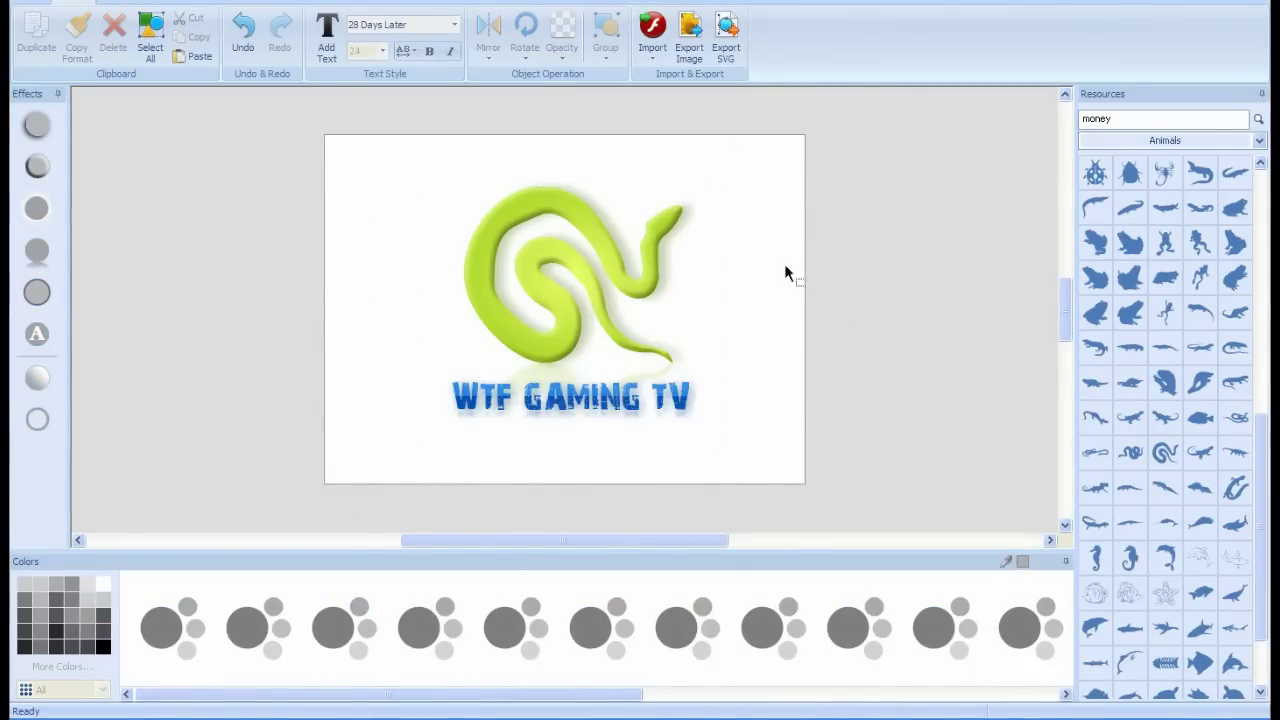
{"action": "left_click", "coordinate": [968, 206]}
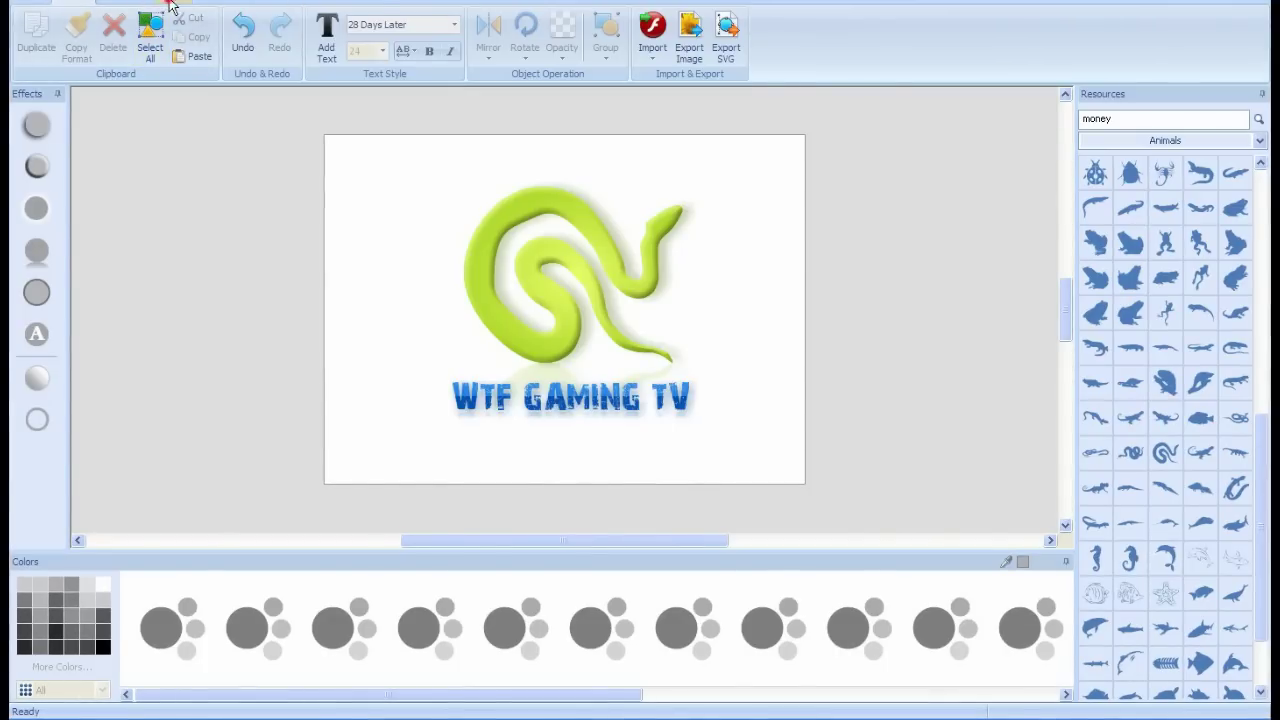
{"action": "scroll", "coordinate": [168, 6], "scroll_direction": "down", "scroll_amount": 4}
{"action": "left_click", "coordinate": [125, 4]}
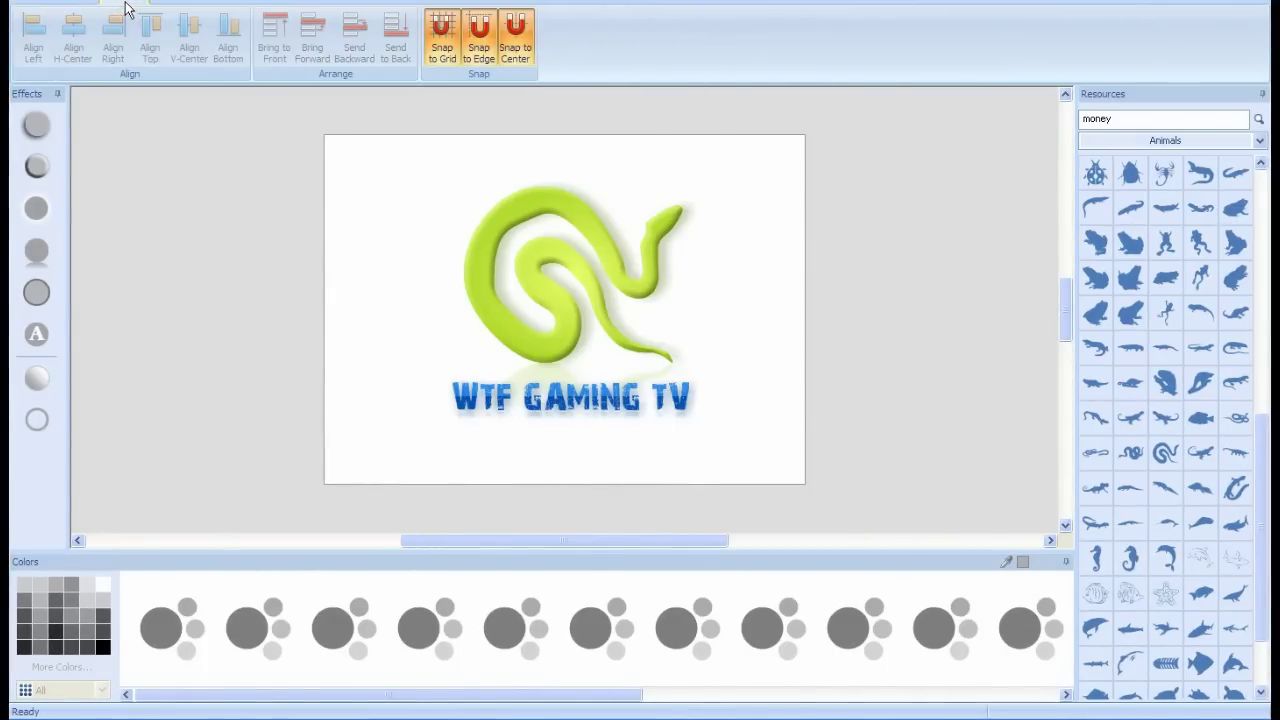
{"action": "scroll", "coordinate": [85, 7], "scroll_direction": "up", "scroll_amount": 1}
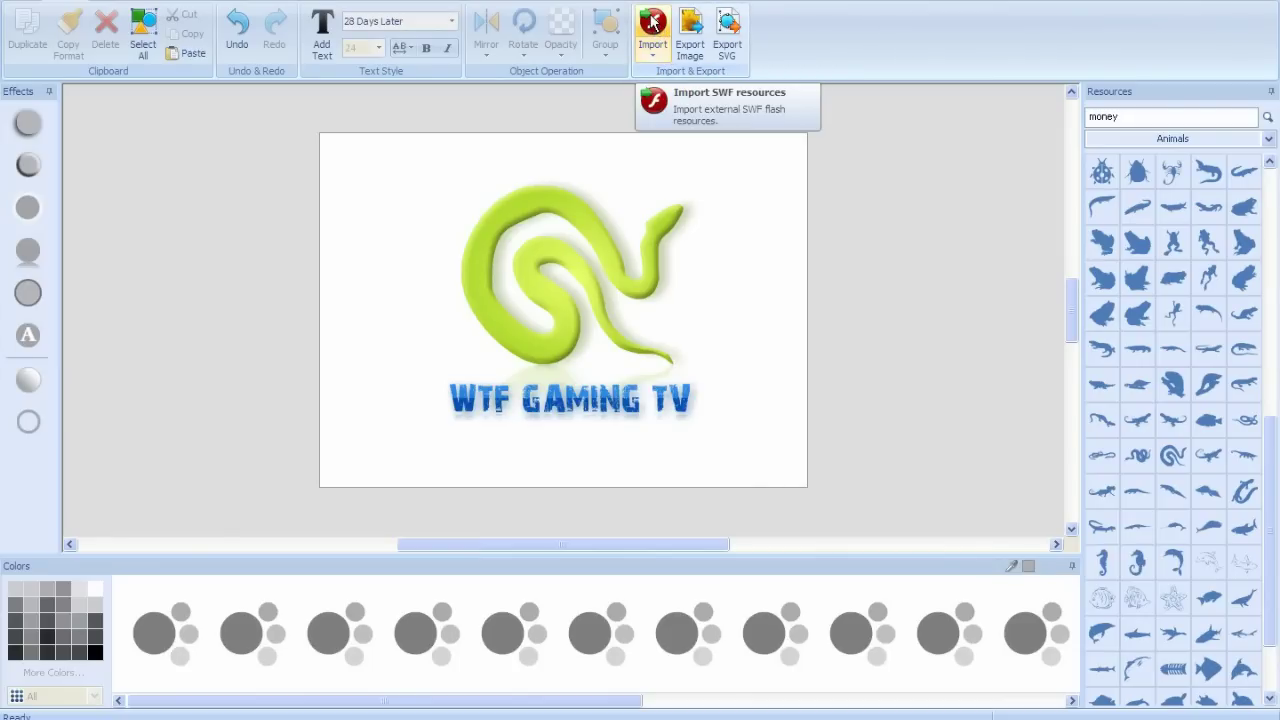
Export the logo as an image using the For Publish settings: PNG, 1.83 by 1.33 inch, resolution 300, transparent background.
{"action": "left_click", "coordinate": [692, 30]}
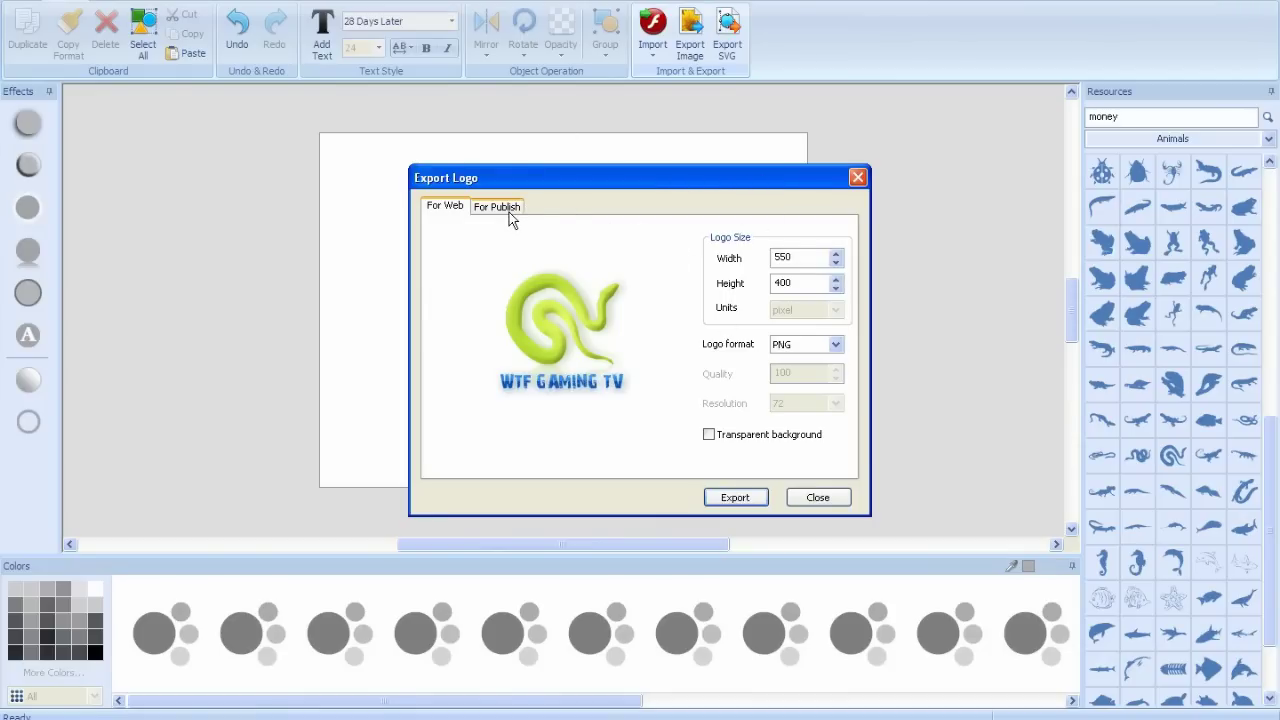
{"action": "left_click", "coordinate": [509, 212]}
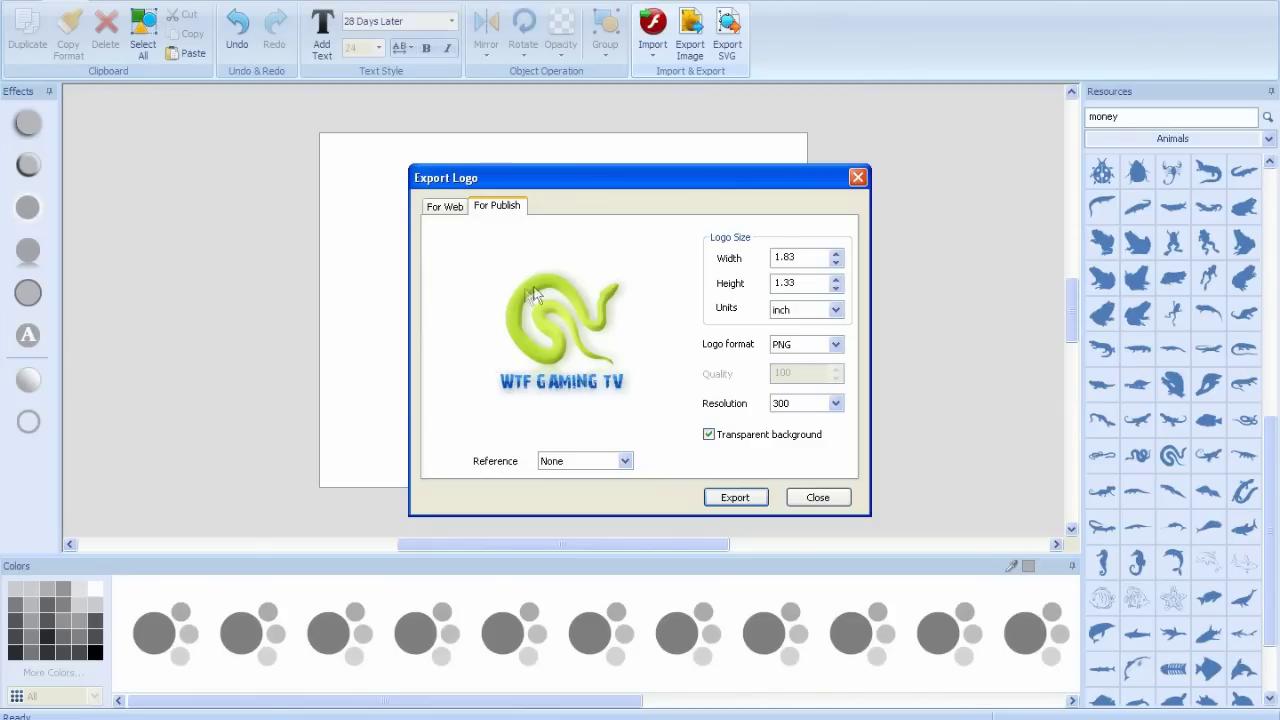
{"action": "left_click_drag", "start_coordinate": [600, 177], "coordinate": [608, 131]}
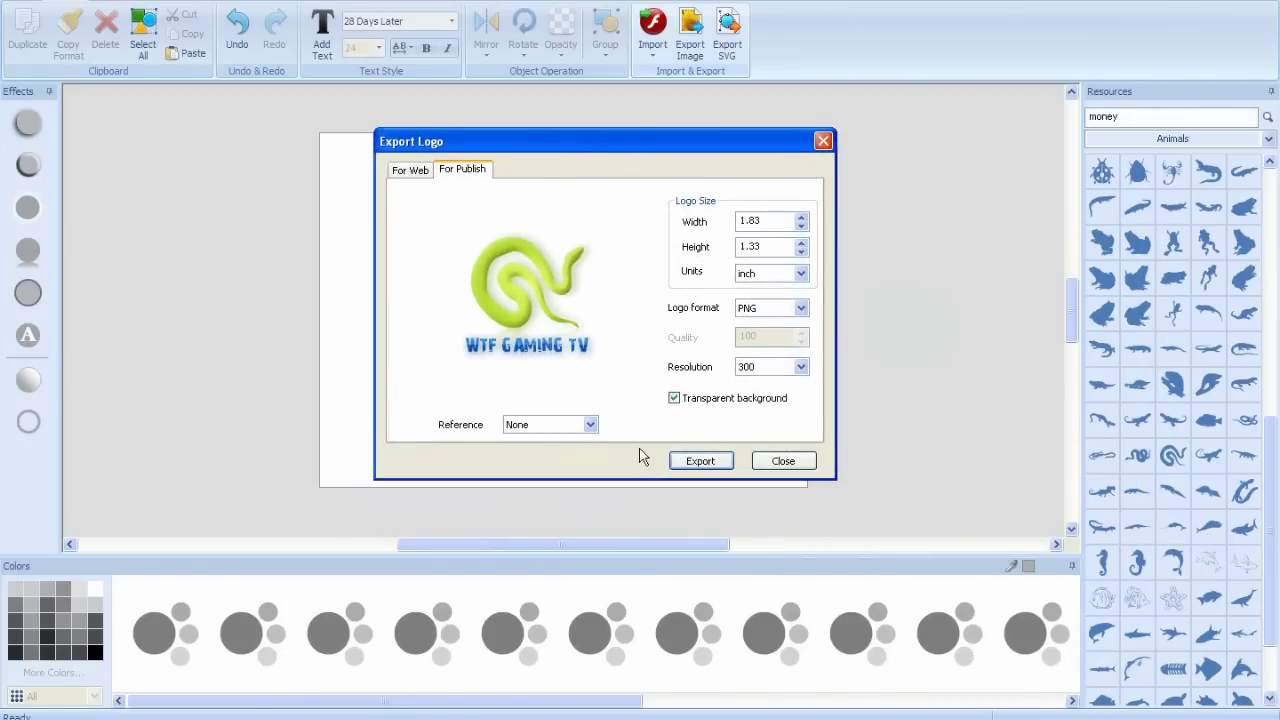
{"action": "left_click", "coordinate": [700, 461]}
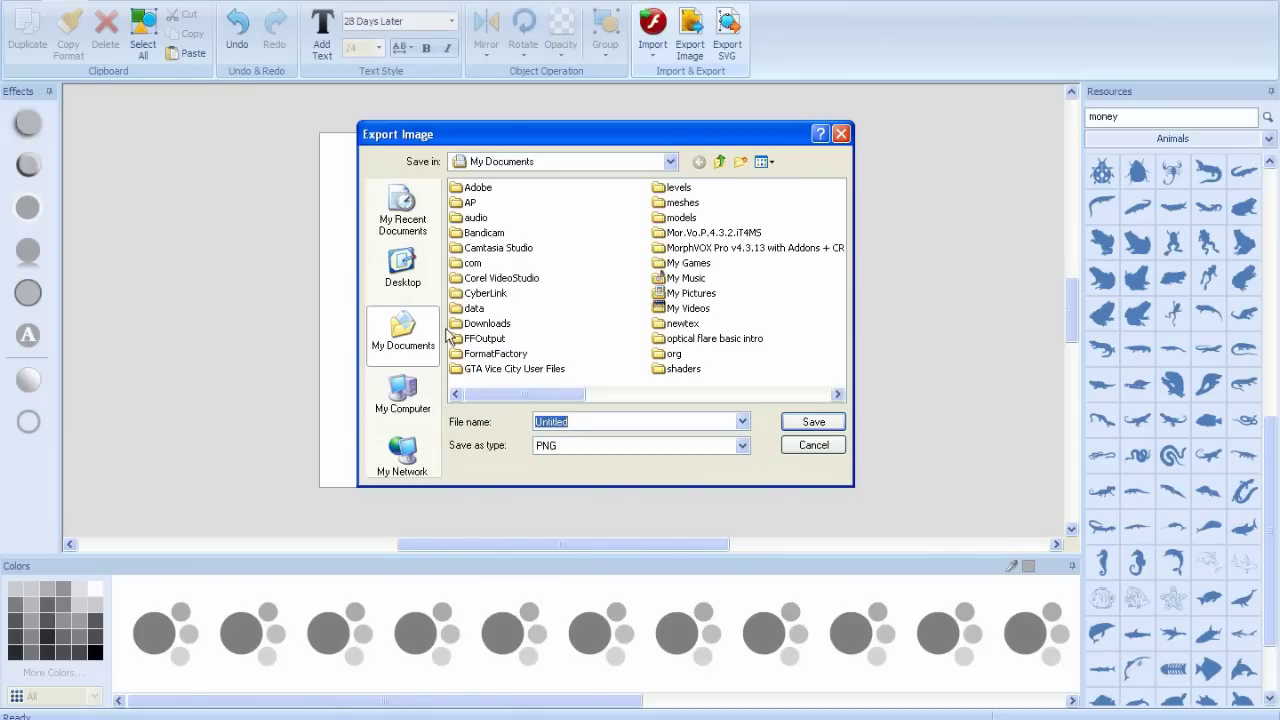
Save the exported PNG to the Desktop with the file name "wtf gaming tv".
{"action": "left_click", "coordinate": [403, 268]}
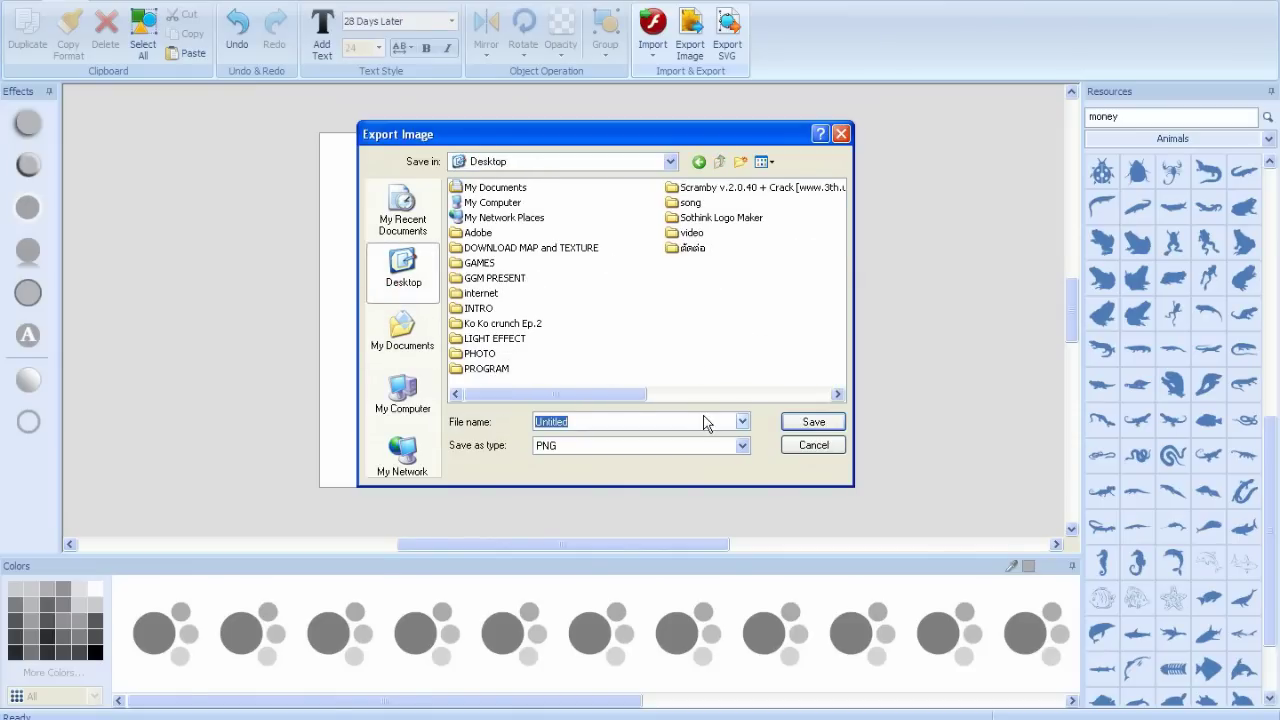
{"action": "key", "text": "BackSpace"}
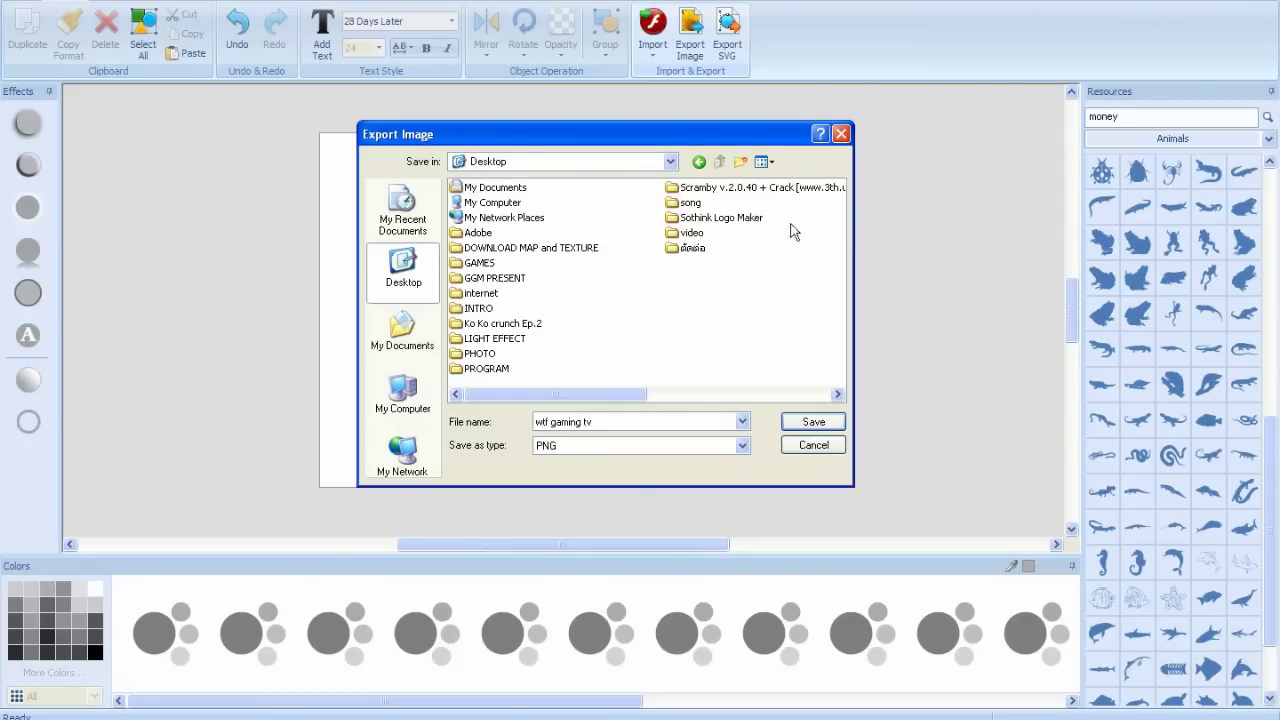
{"action": "left_click", "coordinate": [812, 421]}
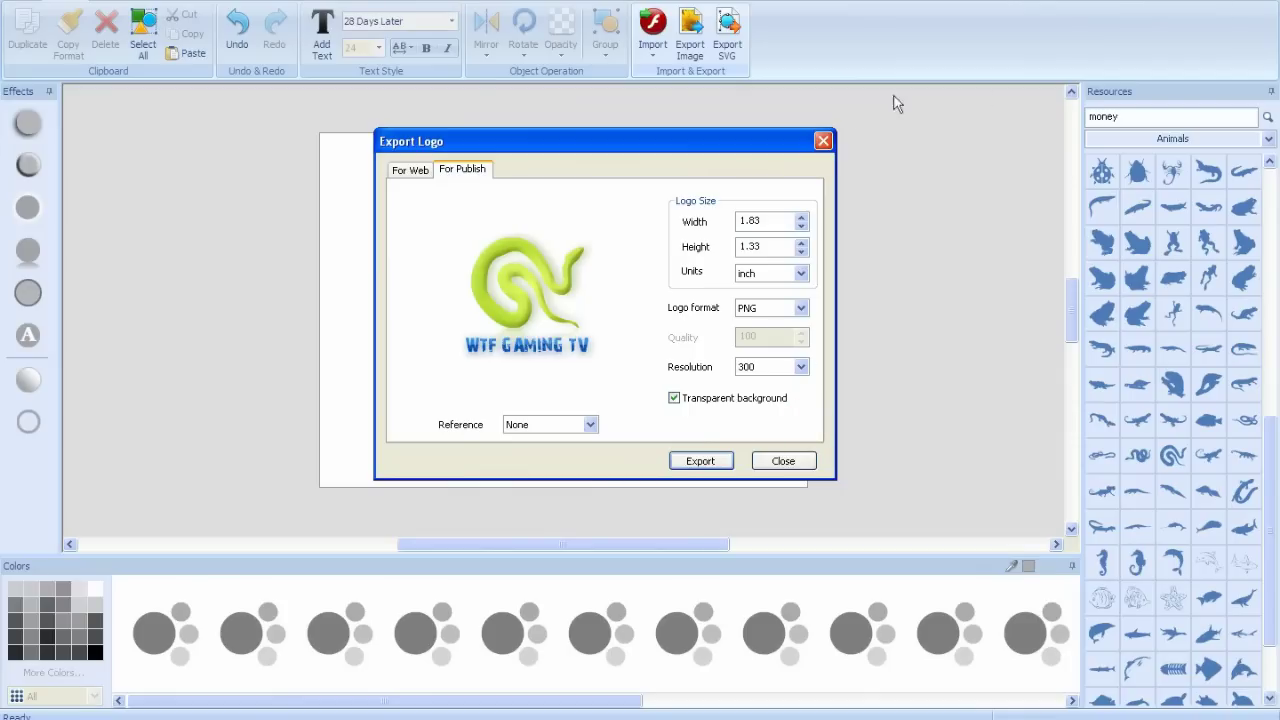
Close the export dialog and exit the logo program.
{"action": "left_click", "coordinate": [823, 141]}
{"action": "key", "text": "alt+F4"}
{"action": "left_click", "coordinate": [643, 374]}
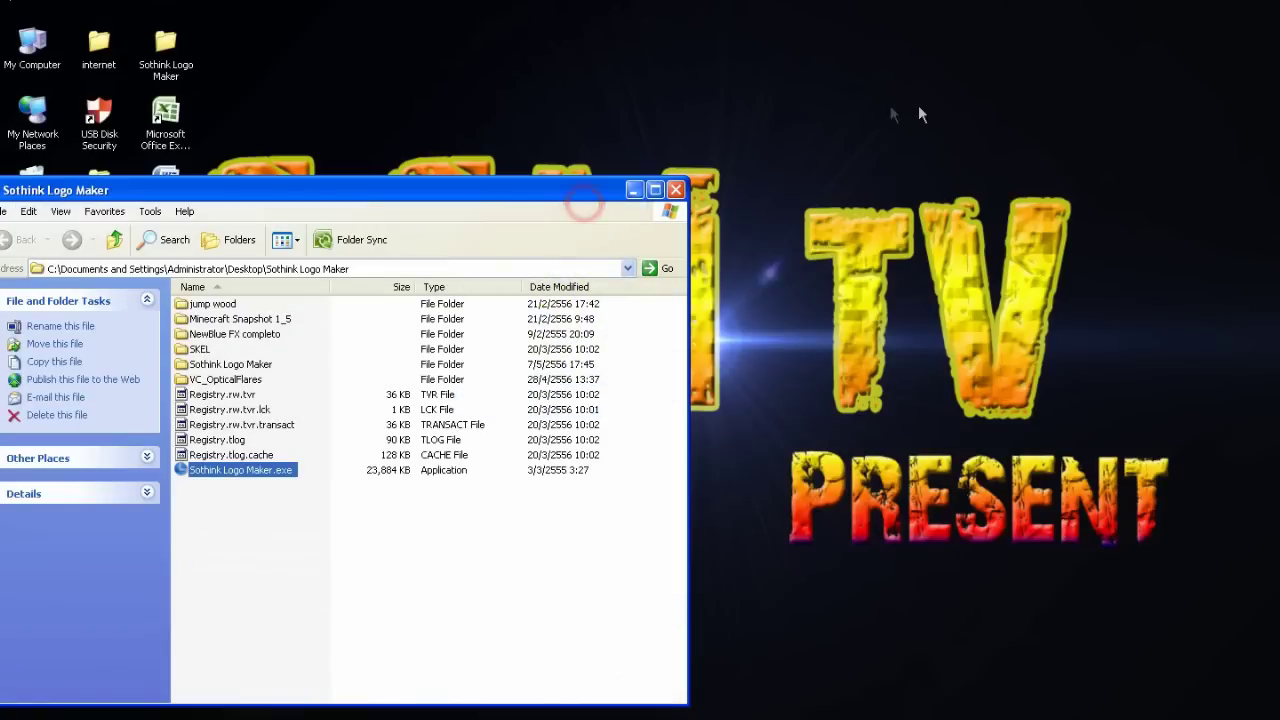
Move the folder window off the desktop icons, open "wtf gaming tv.png" to check the exported logo, and close the preview.
{"action": "left_click_drag", "start_coordinate": [531, 190], "coordinate": [824, 108]}
{"action": "double_click", "coordinate": [151, 470]}
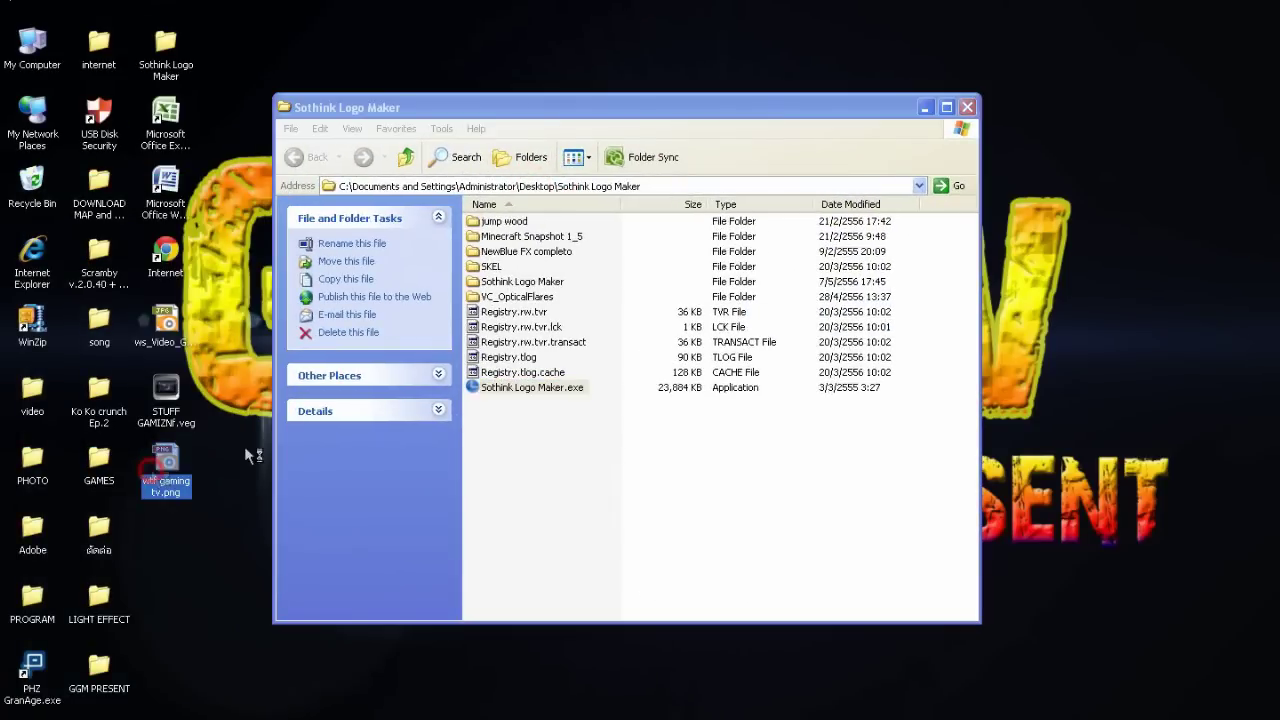
{"action": "key", "text": "Return"}
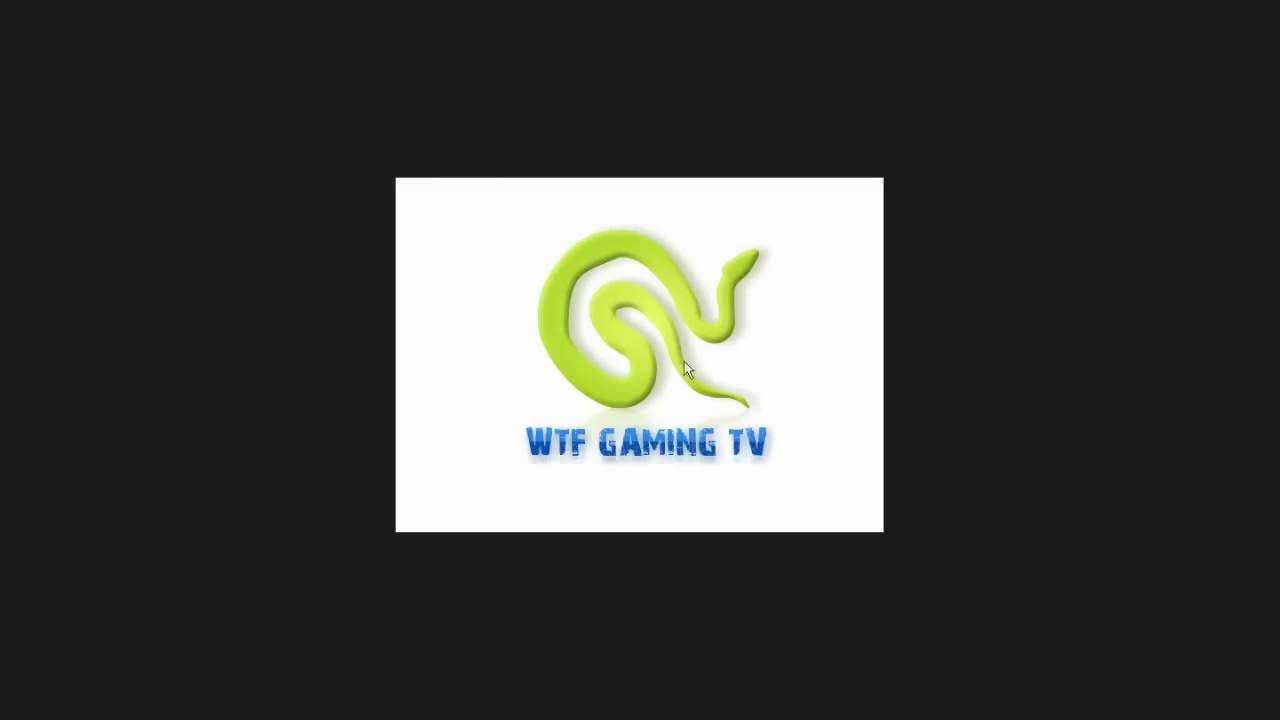
{"action": "key", "text": "Escape"}
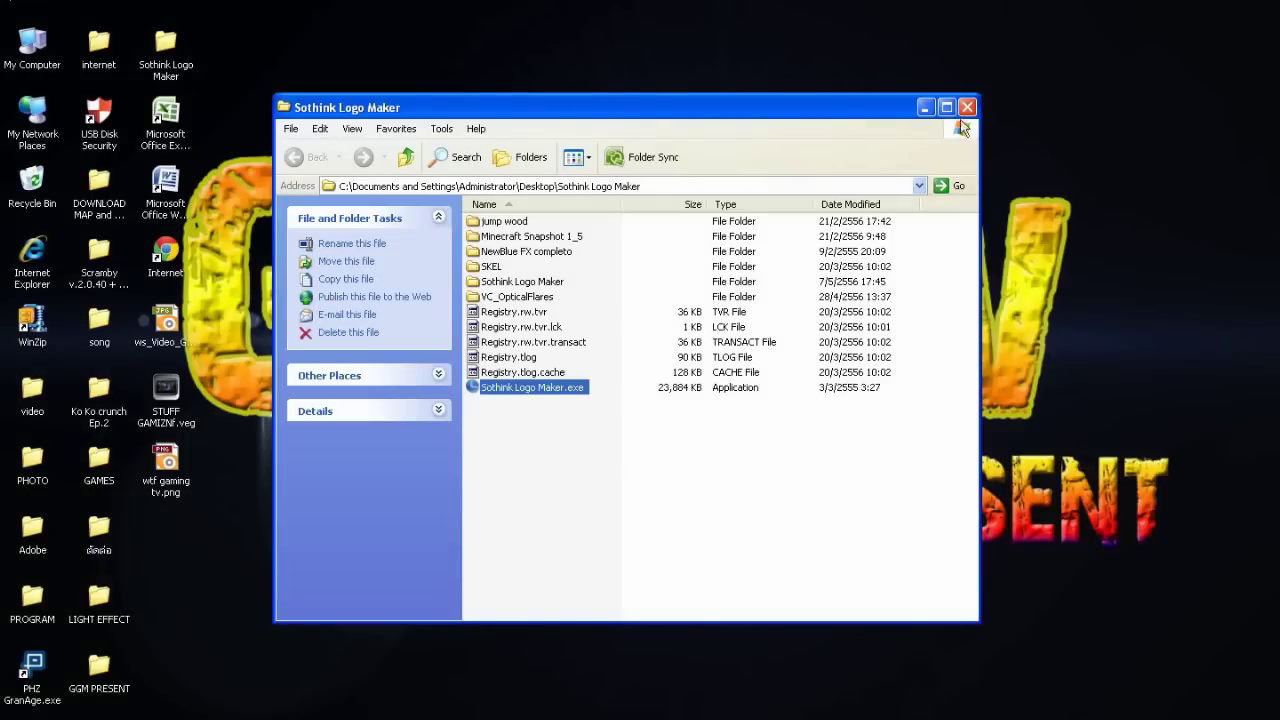